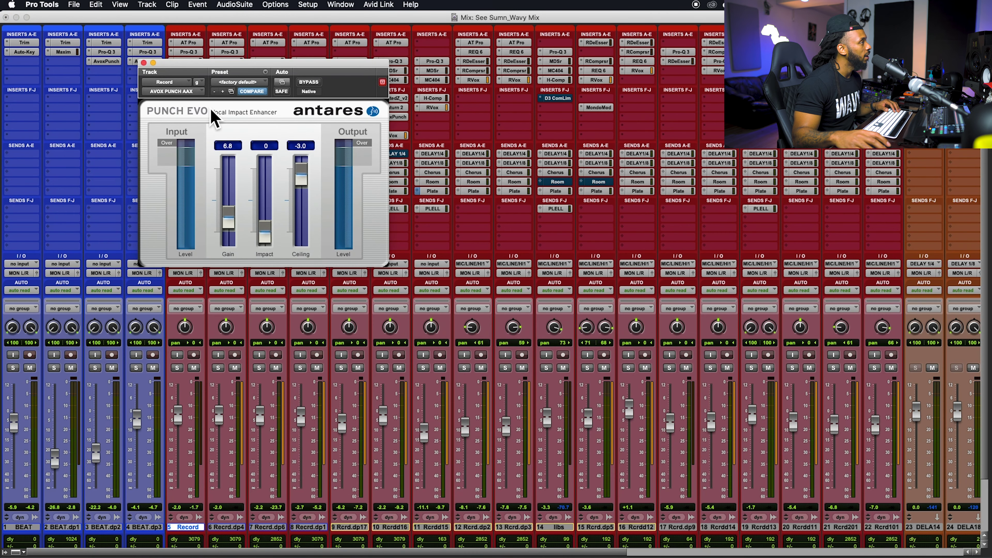
Play the mix and compare the Record vocal with Punch Evo bypassed and active.
drag(191, 71, 274, 112)
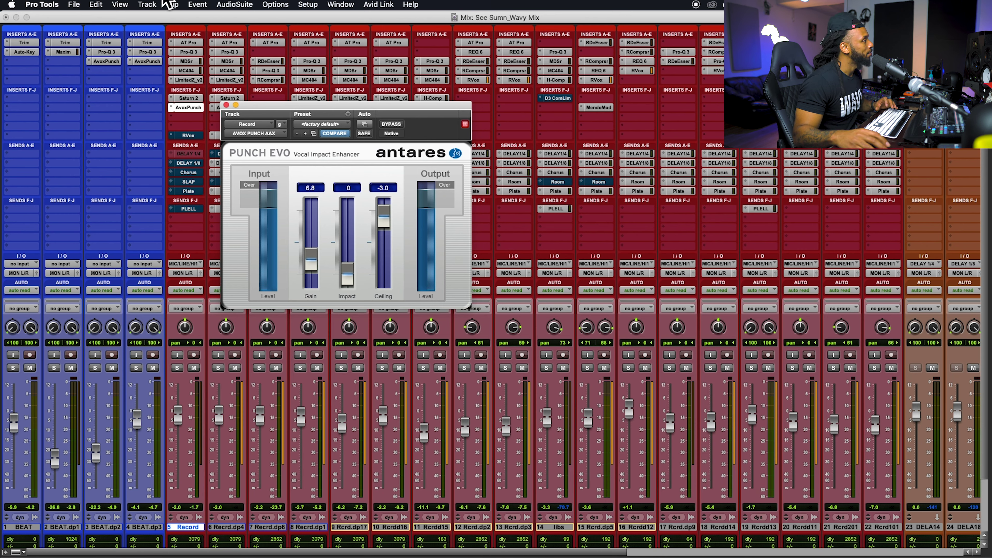
key(space)
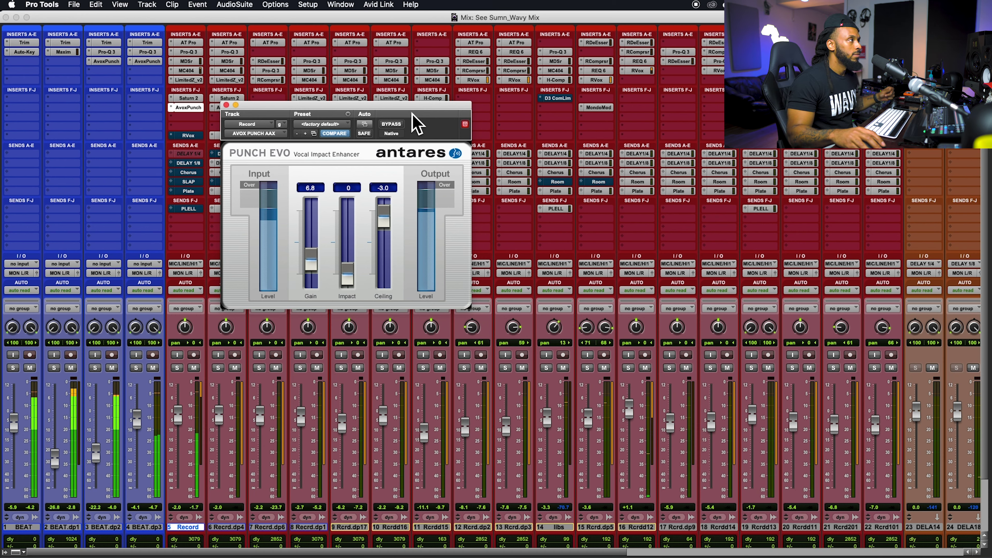
click(391, 124)
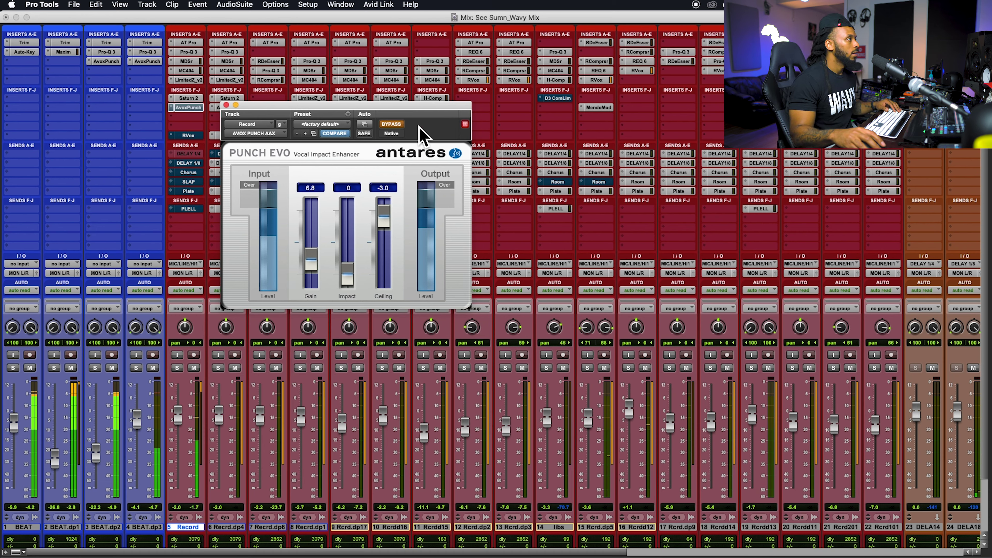
click(402, 126)
drag(453, 110, 454, 107)
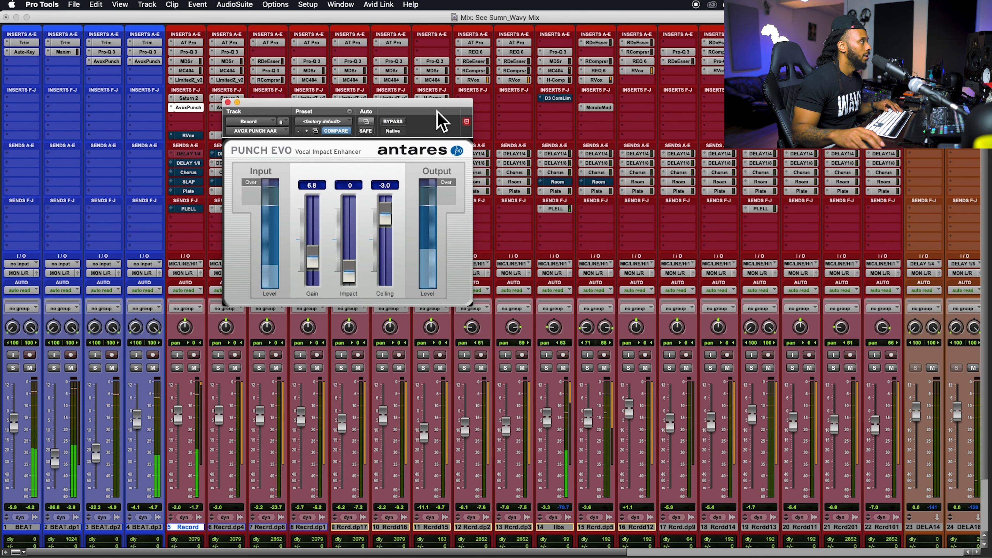
Take RVox out of bypass on the Record track, check its settings and close it.
click(197, 136)
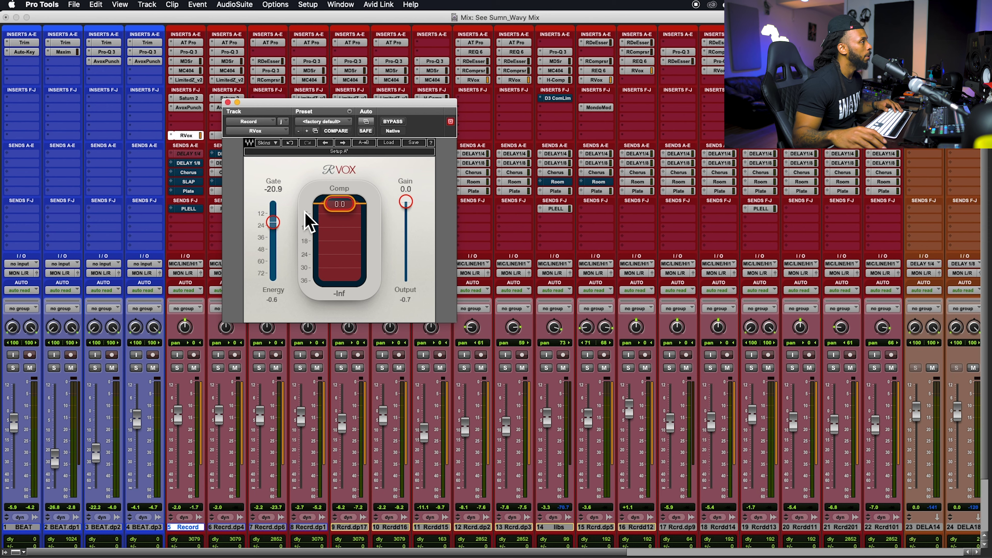
click(227, 102)
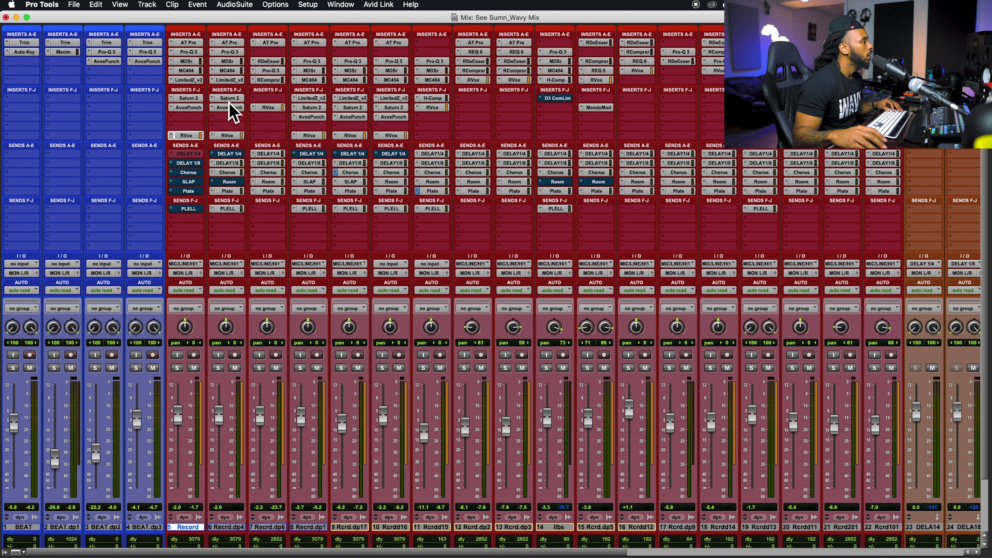
Unmute the Record track's DELAY 1/8 send, and hide and deactivate the muted duplicate DELAY 1/8 aux, track 25.
click(195, 164)
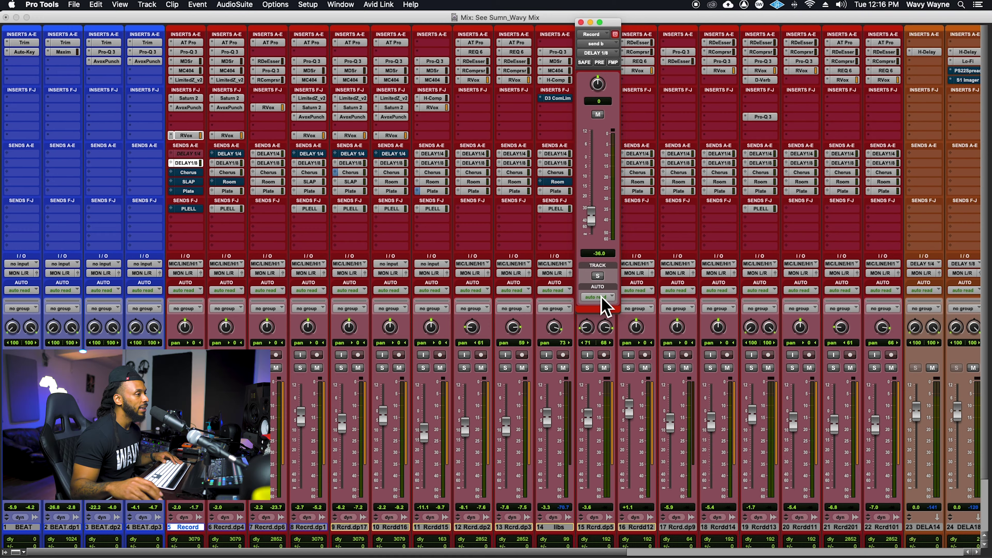
scroll(549, 361, right, 8)
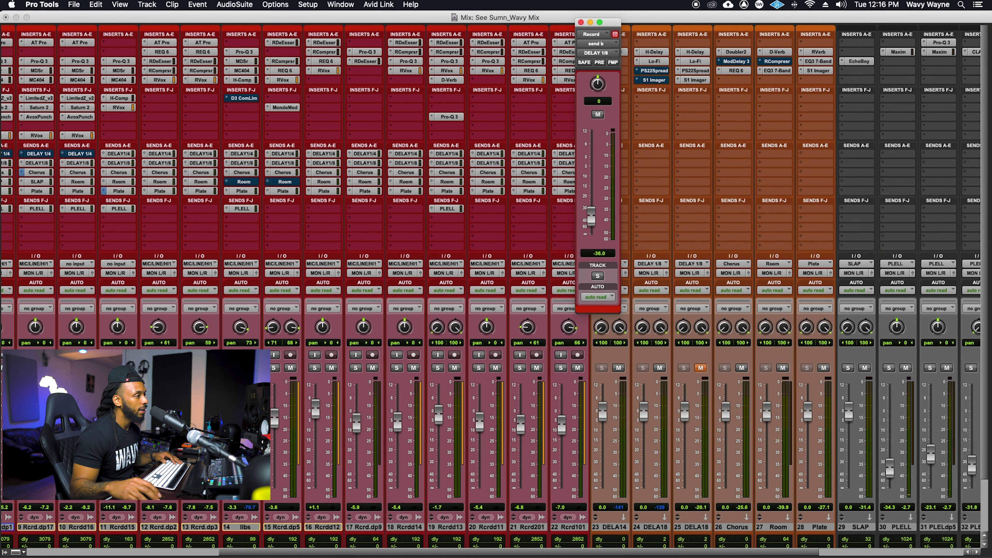
click(657, 528)
click(695, 529)
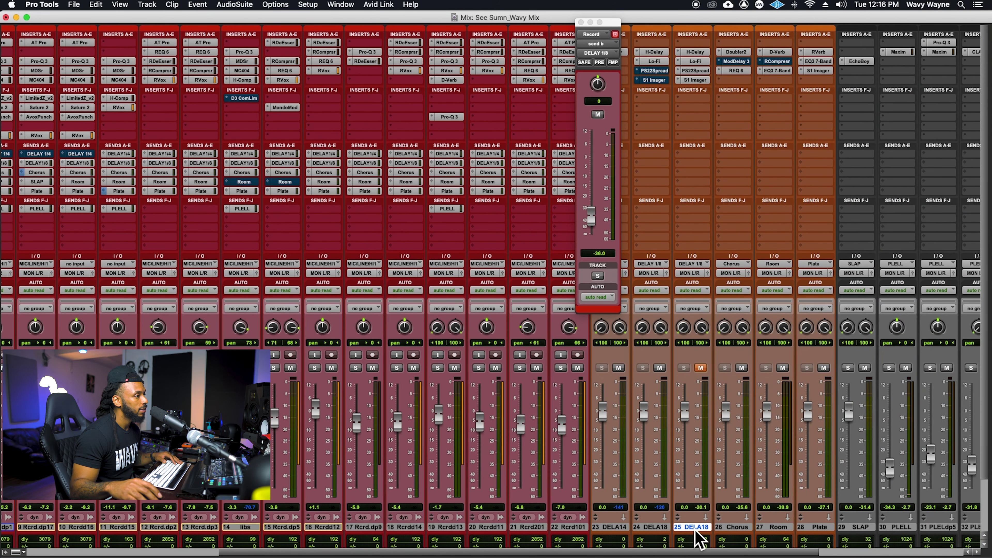
right_click(695, 531)
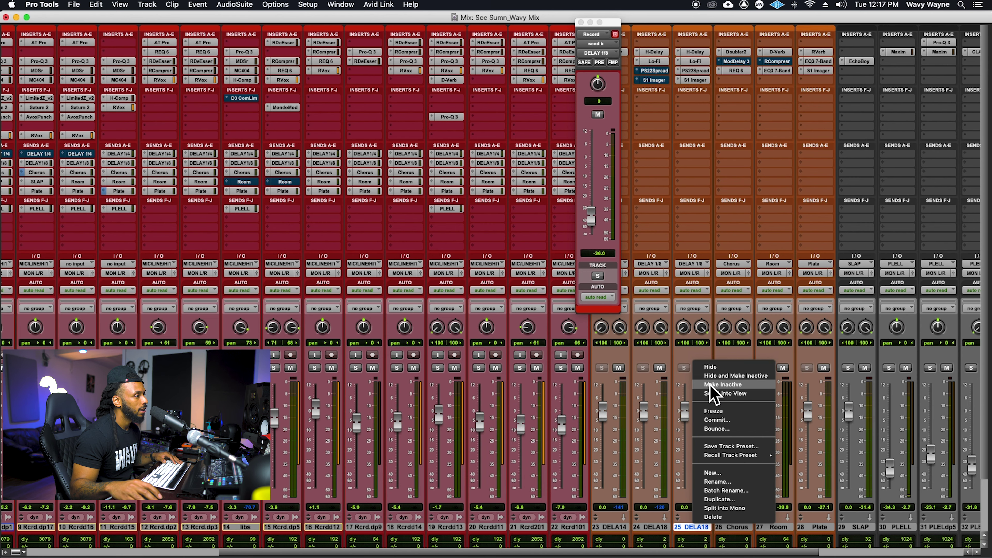
click(719, 376)
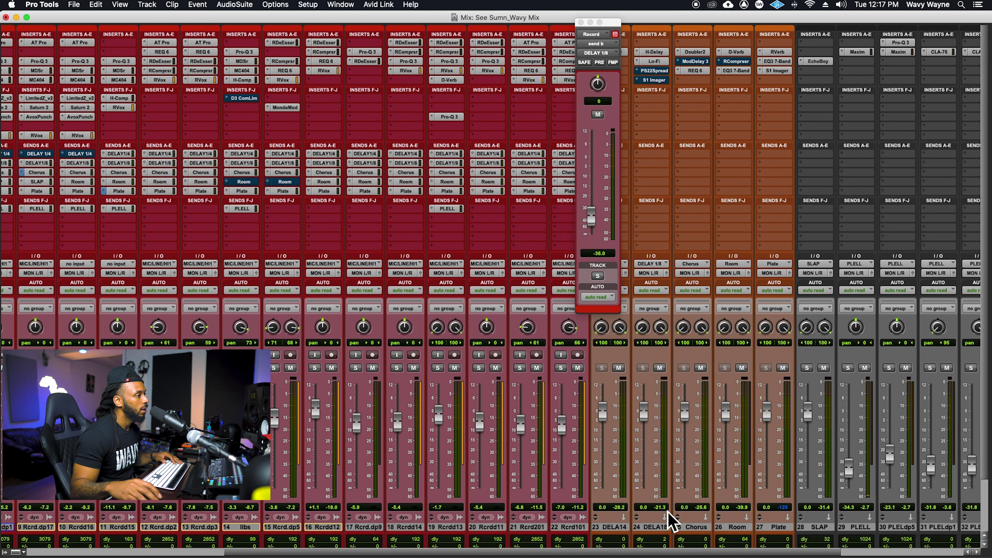
Review the H-Delay and Lo-Fi settings on the remaining DELAY 1/8 aux track.
click(659, 527)
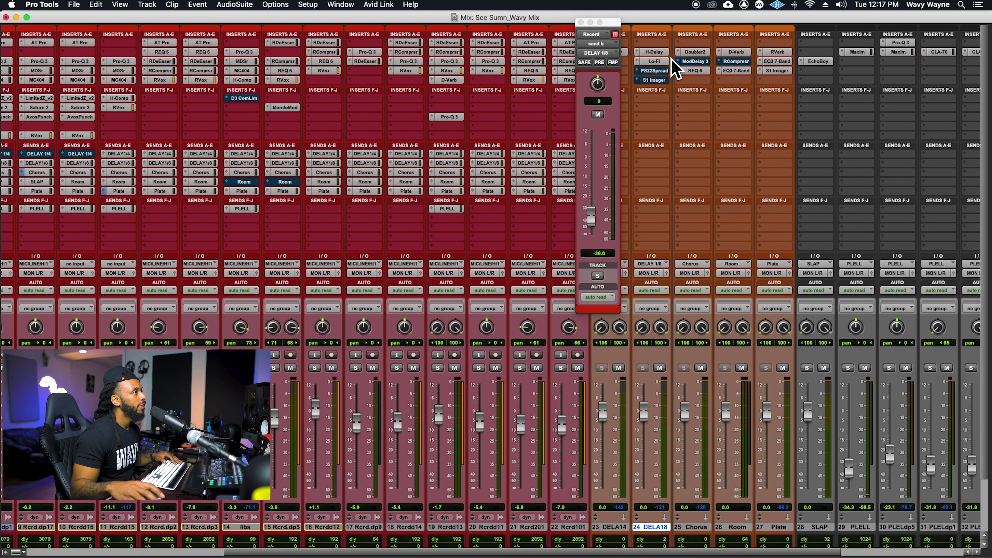
click(664, 52)
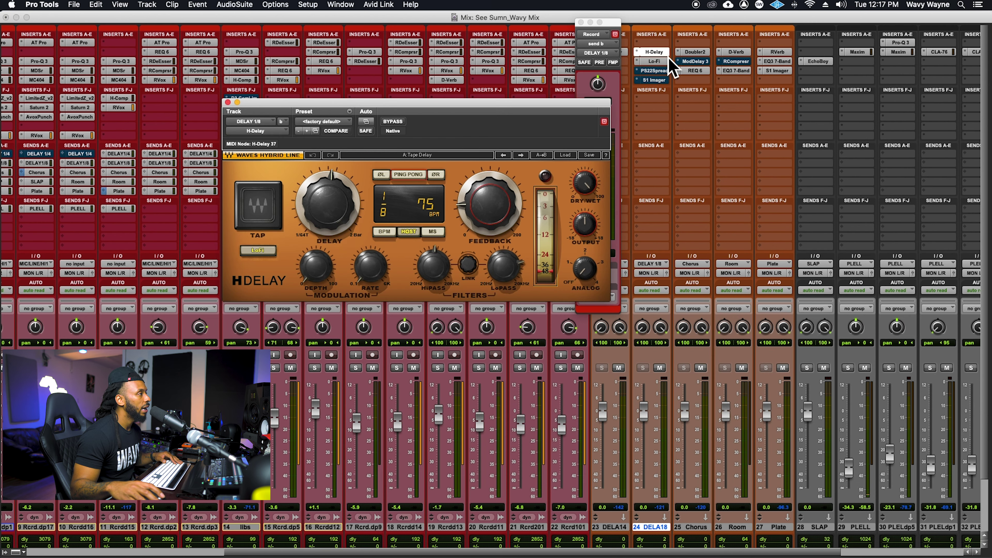
click(656, 61)
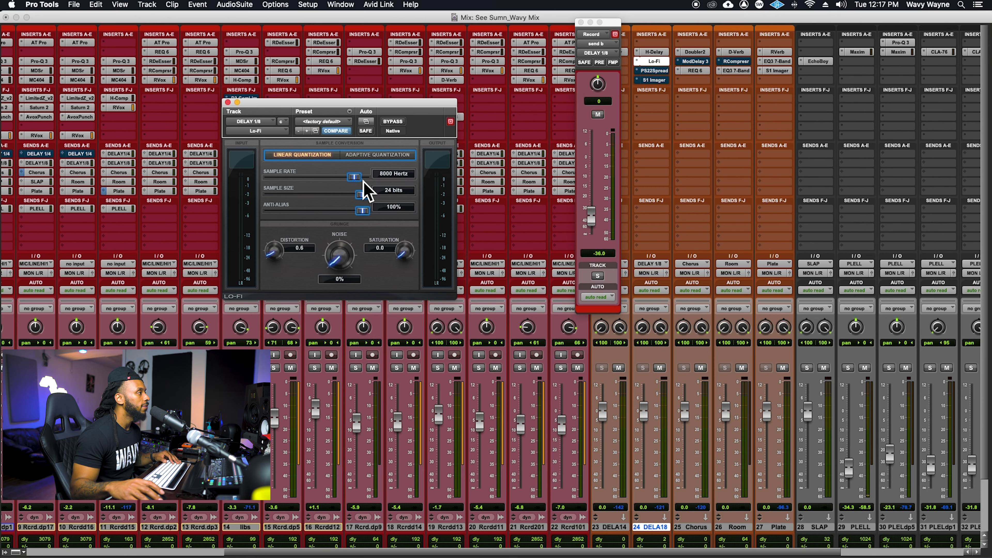
scroll(361, 355, left, 7)
scroll(361, 355, left, 1)
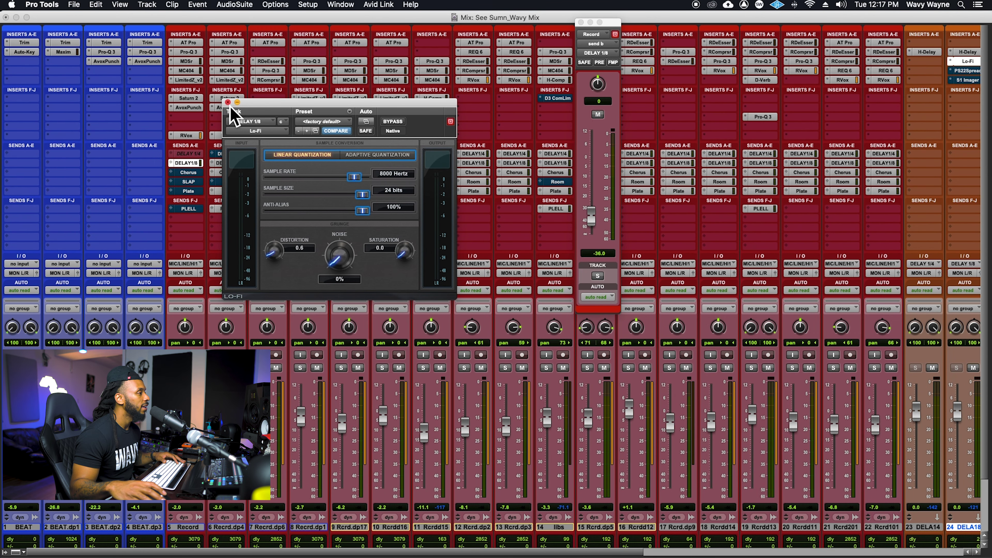
Close the Lo-Fi plug-in and save the session.
key(super+s)
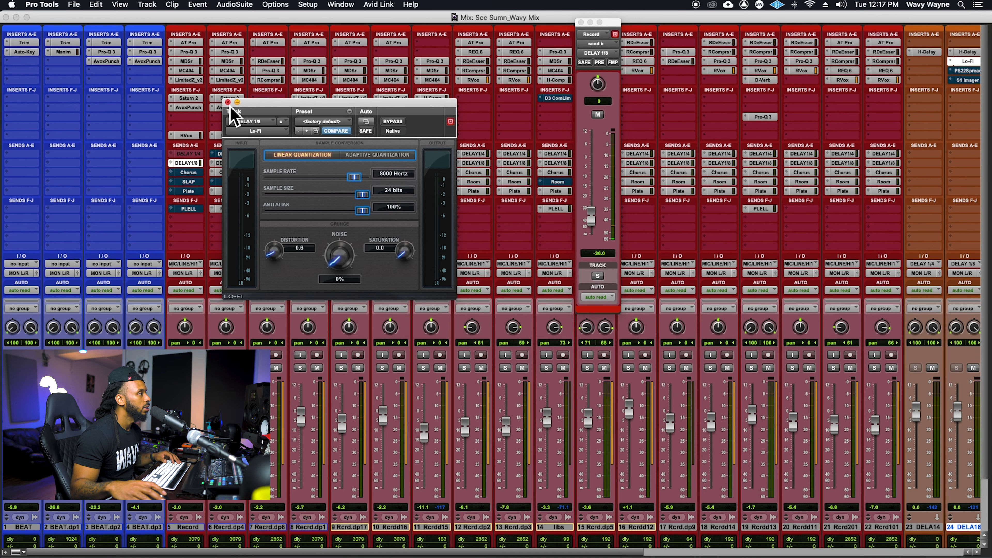
click(227, 102)
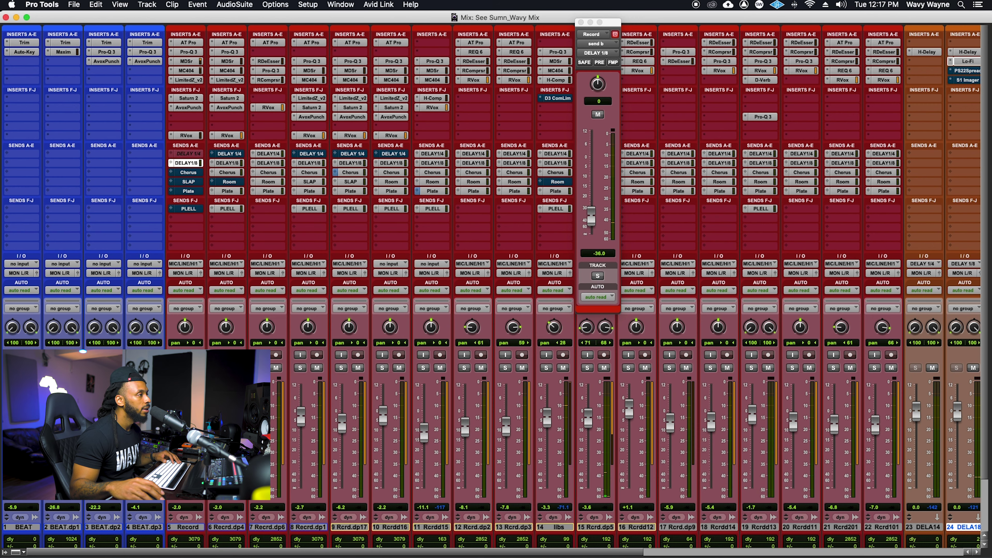
scroll(725, 476, right, 3)
key(super+s)
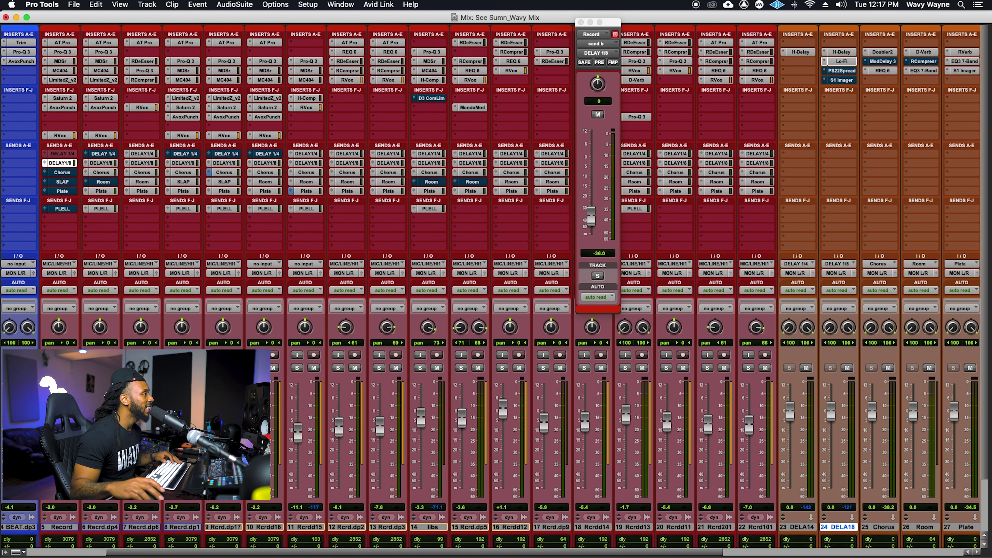
Unmute the Record track's Chorus send and review the Doubler2 and REQ 6 plug-ins on the Chorus aux.
click(60, 172)
click(883, 52)
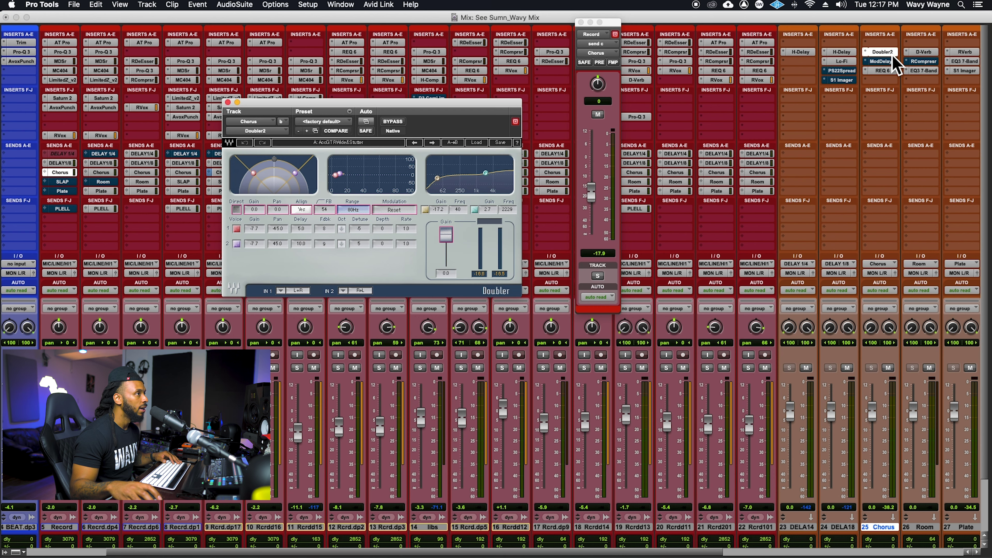
click(887, 71)
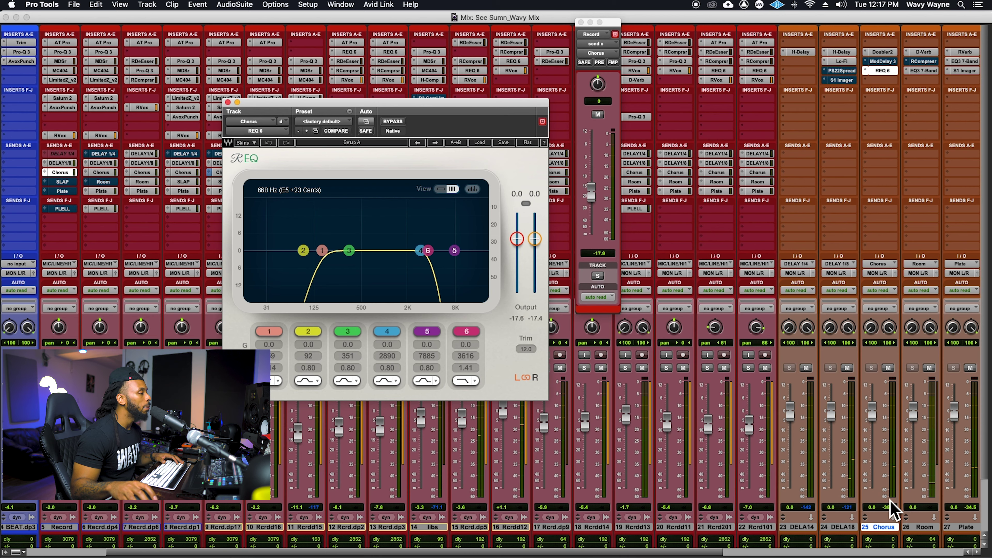
Unmute the Record track's SLAP send and raise it to -8.9 dB with the SLAP aux's EchoBoy open.
click(74, 183)
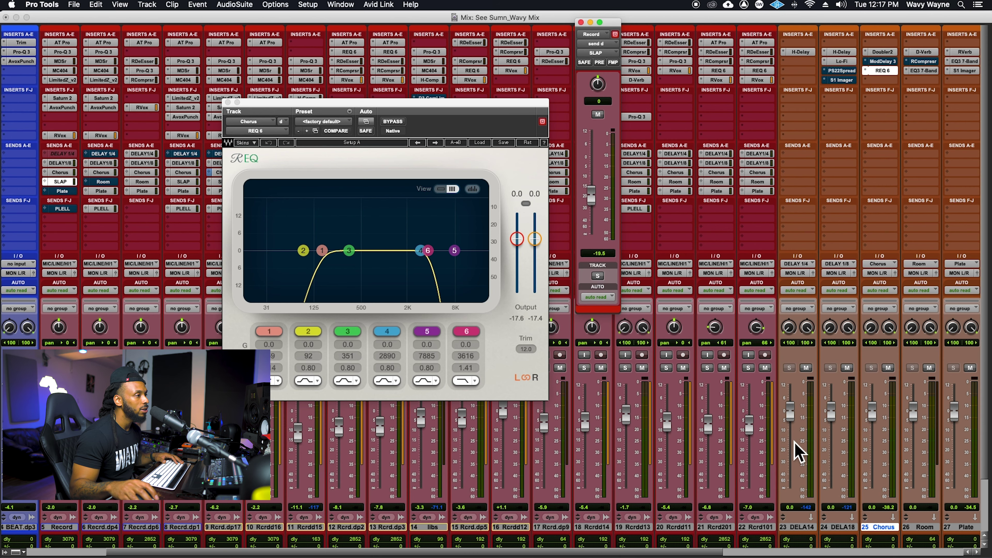
scroll(860, 509, right, 5)
click(729, 528)
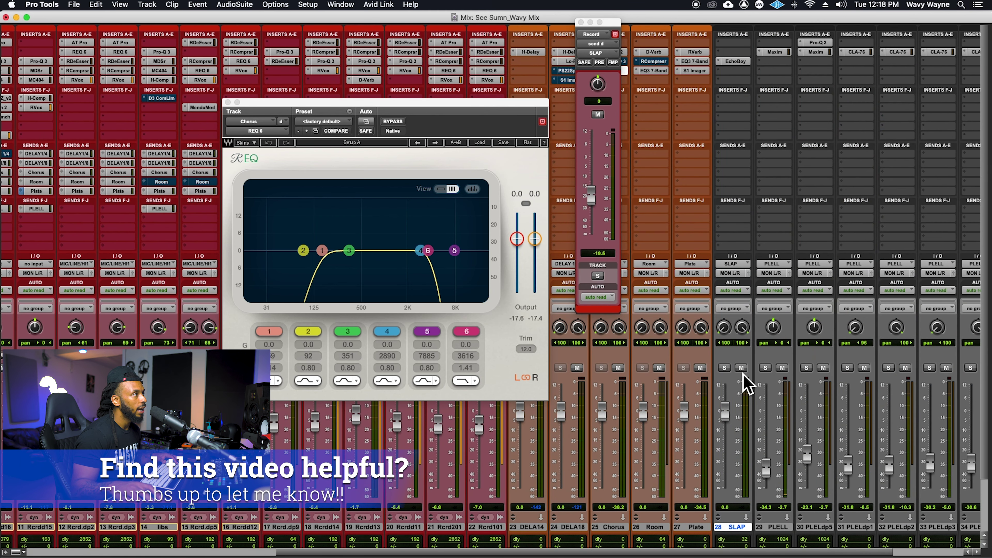
click(736, 62)
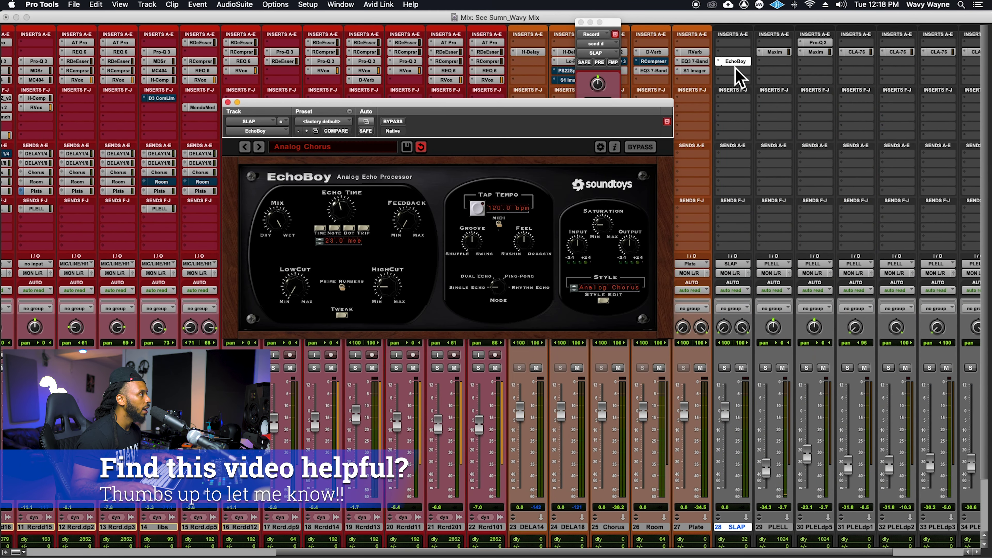
drag(656, 109, 522, 130)
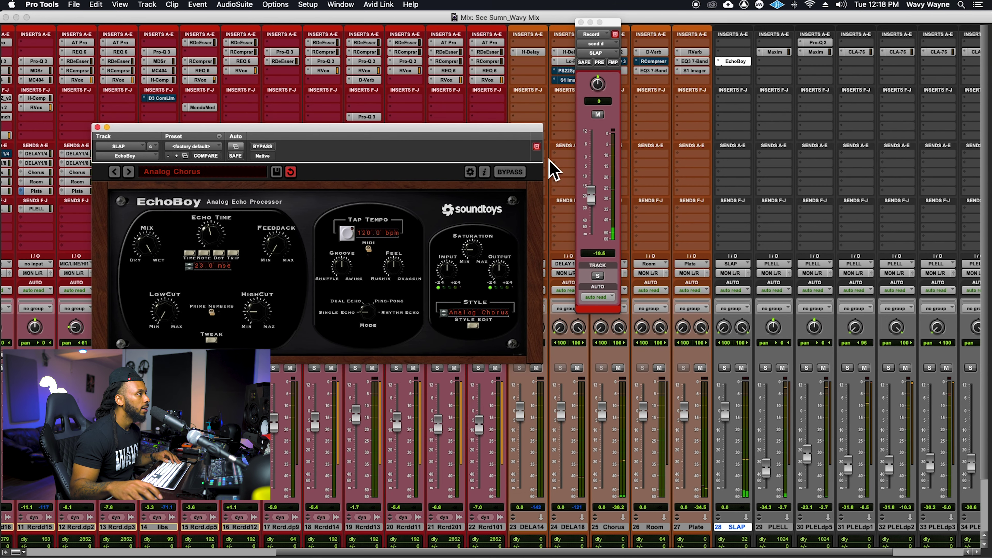
alt+click(596, 203)
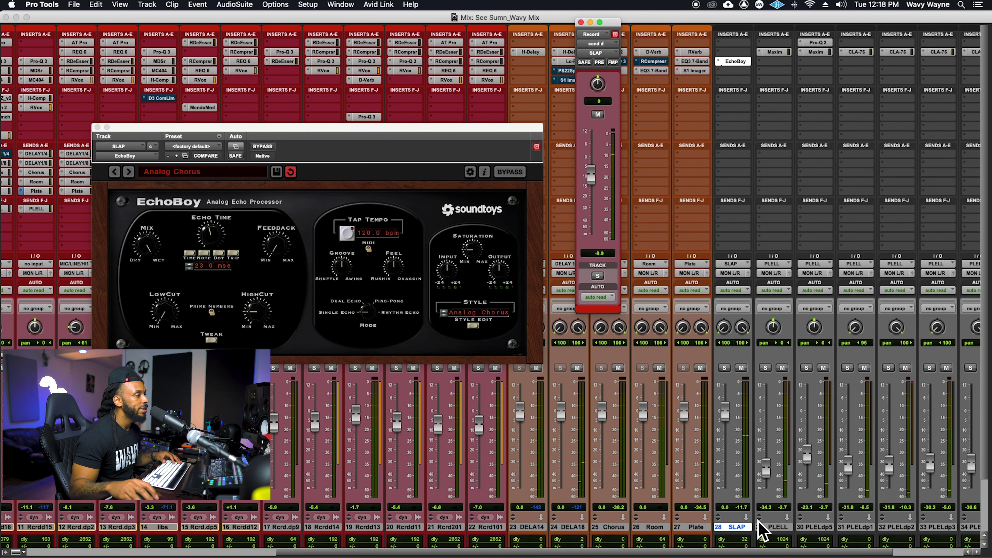
Rename the SLAP aux track to "Chorus 2" and save the session.
double_click(739, 531)
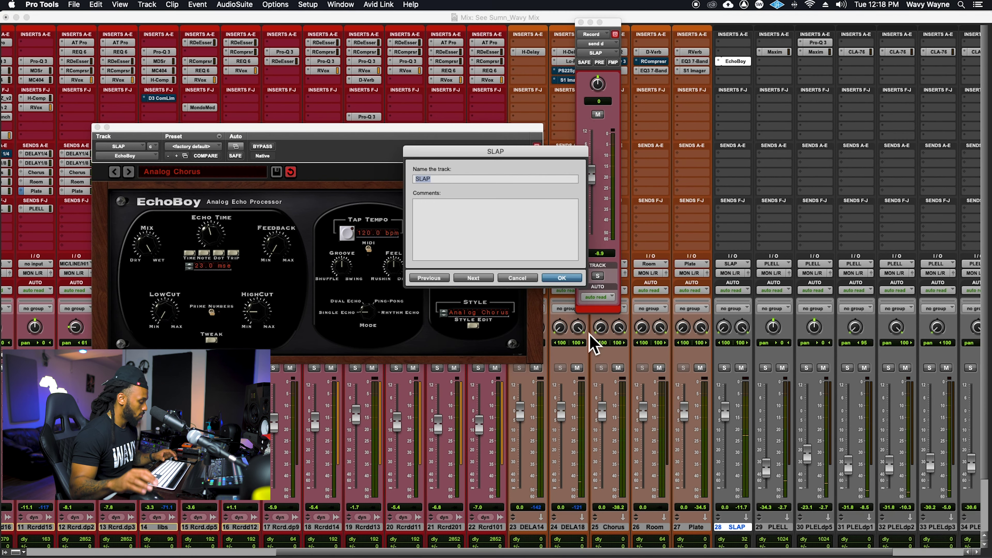
text(Chorus 2)
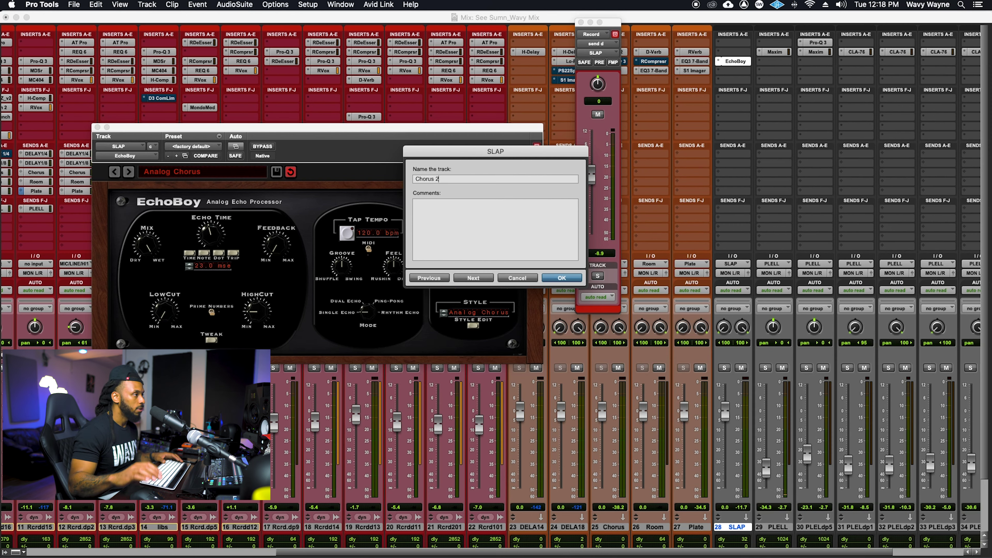
key(Return)
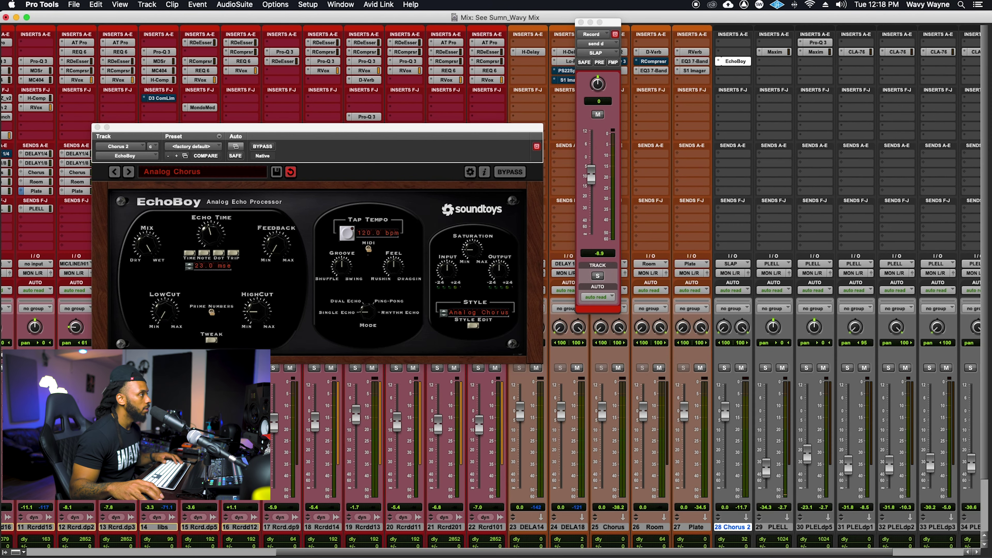
key(super+s)
Set the Record track's SLAP send to -17.4 dB, compare with Chorus 2 muted and unmuted, and save with EchoBoy closed.
mouse_move(594, 193)
mouse_down()
mouse_move(600, 214)
mouse_move(595, 201)
mouse_up()
click(741, 368)
click(741, 368)
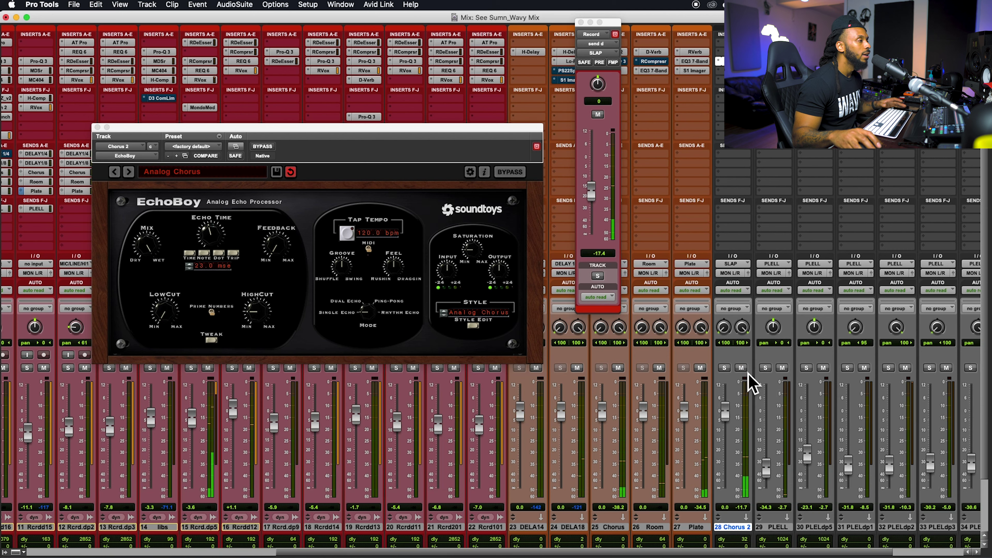
key(space)
key(super+s)
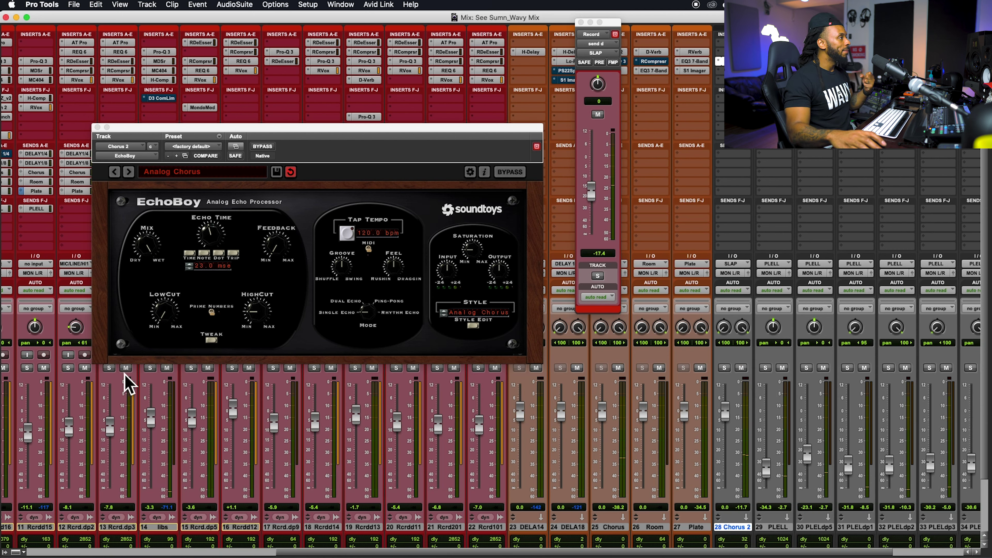
click(98, 128)
key(super+s)
Unmute the Record track's Plate send.
scroll(403, 285, left, 10)
scroll(403, 293, left, 2)
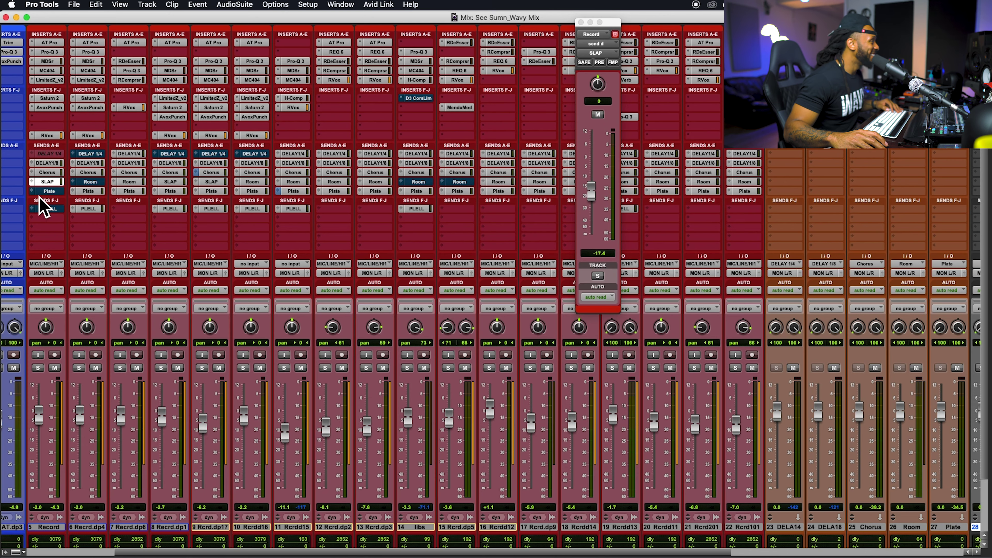
click(58, 192)
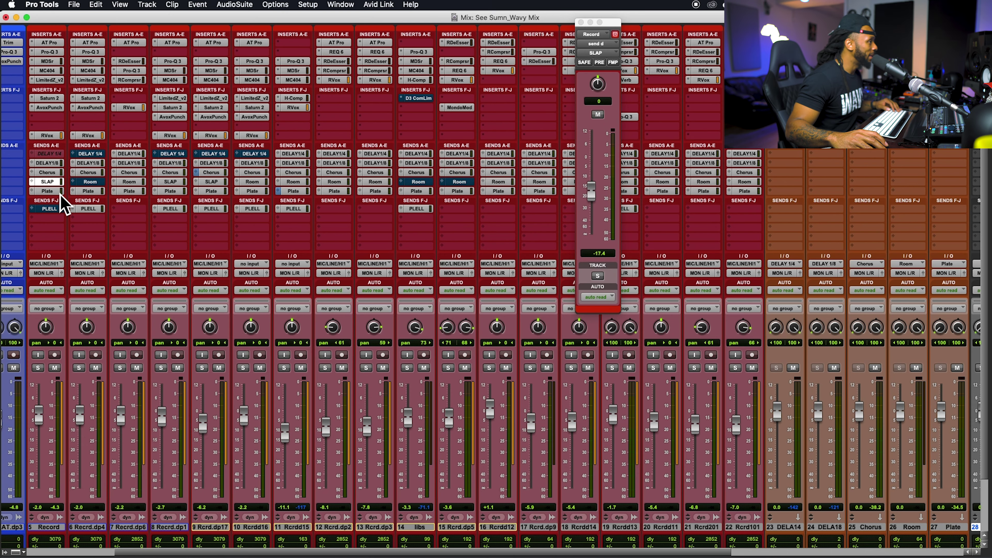
Review the EQ3 7-Band and S1 Imager settings on the Plate aux track.
scroll(336, 340, right, 3)
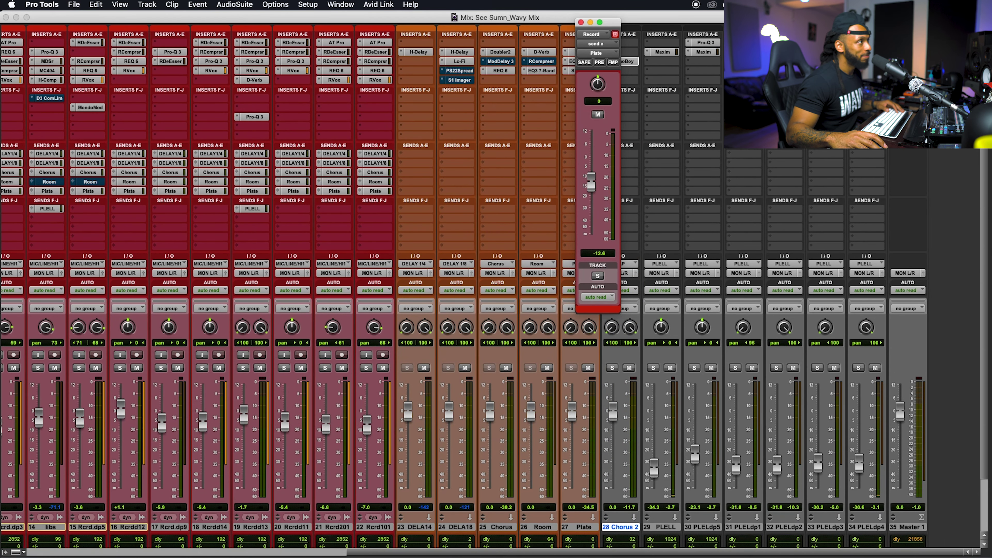
scroll(336, 340, left, 1)
scroll(689, 68, left, 1)
scroll(629, 68, left, 4)
click(673, 62)
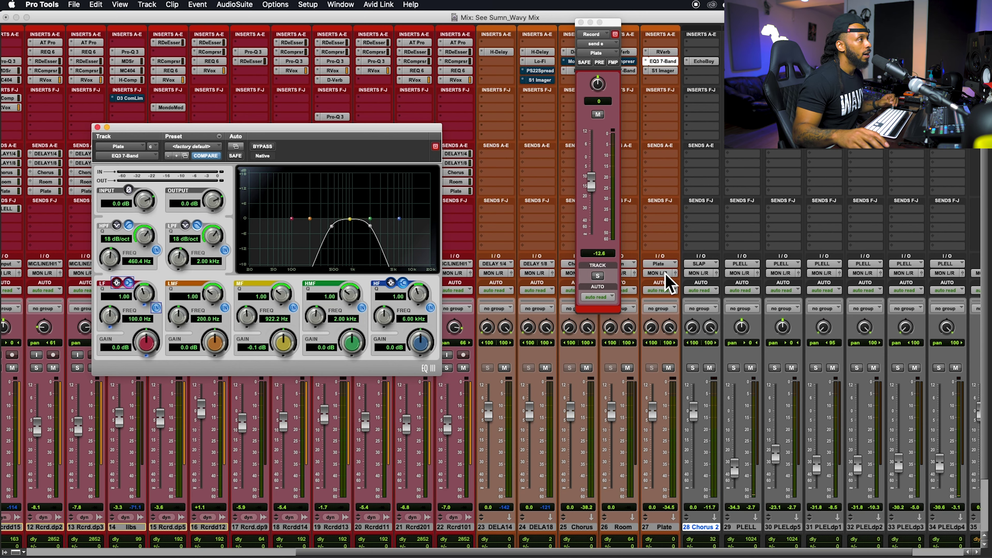
click(672, 72)
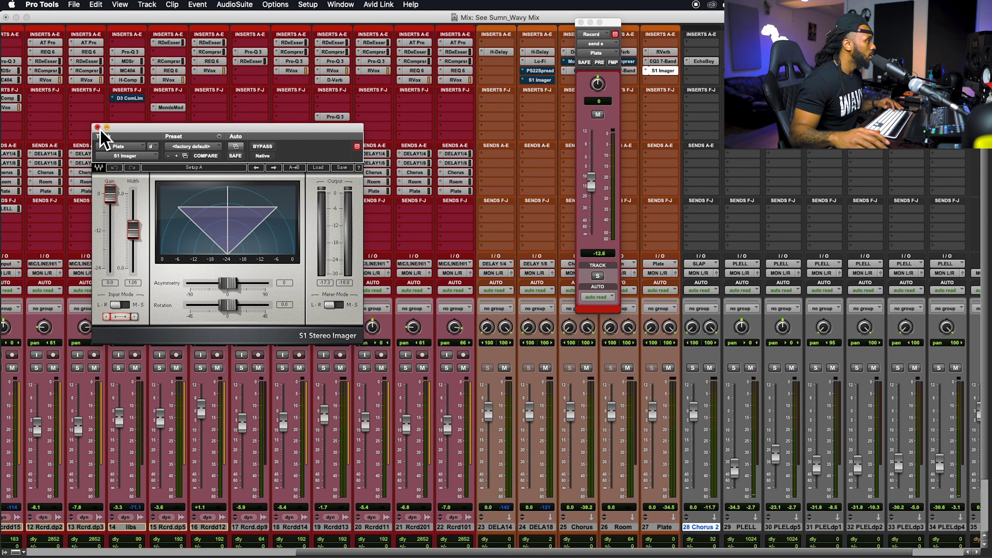
Raise the S1 Imager's width slightly on the Plate aux track and save the session.
scroll(74, 142, left, 6)
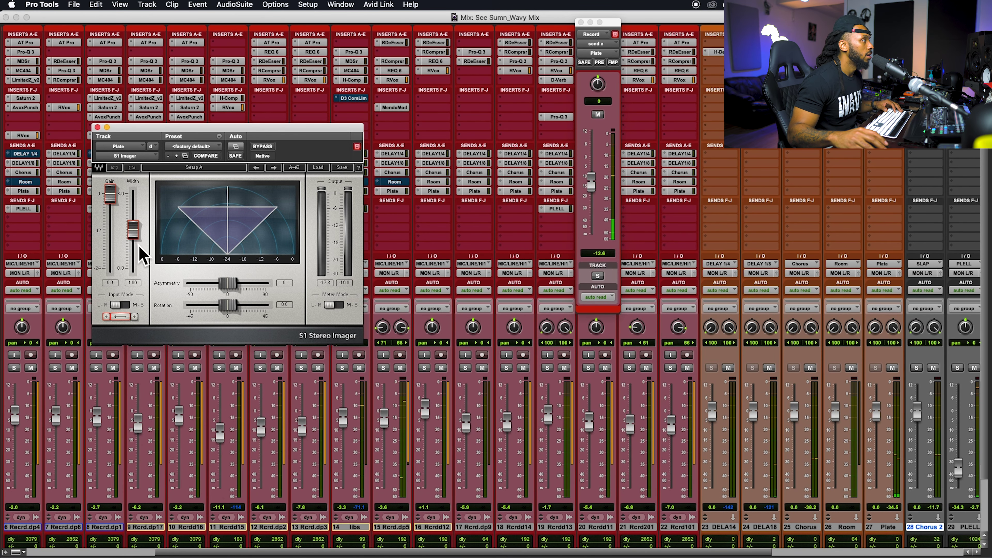
drag(134, 240, 134, 235)
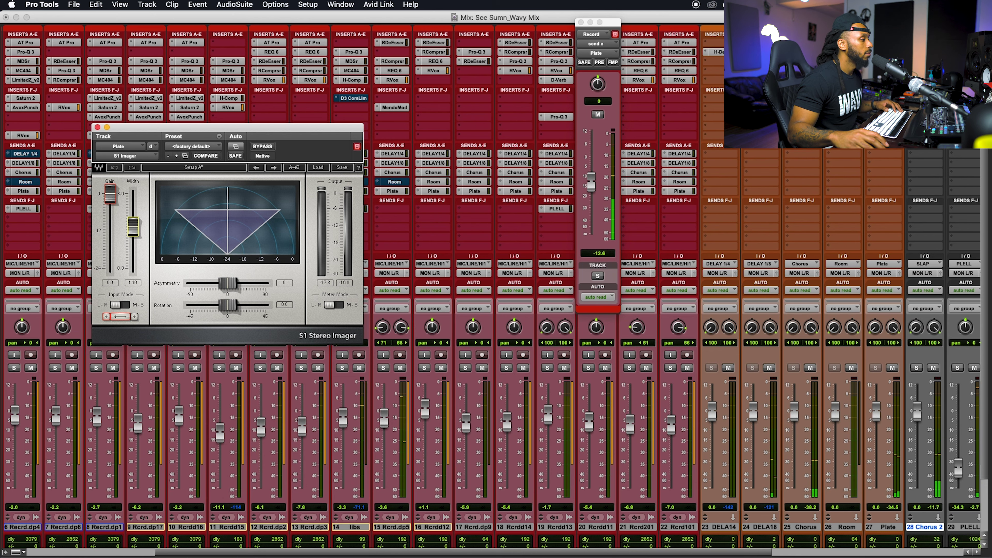
key(super+s)
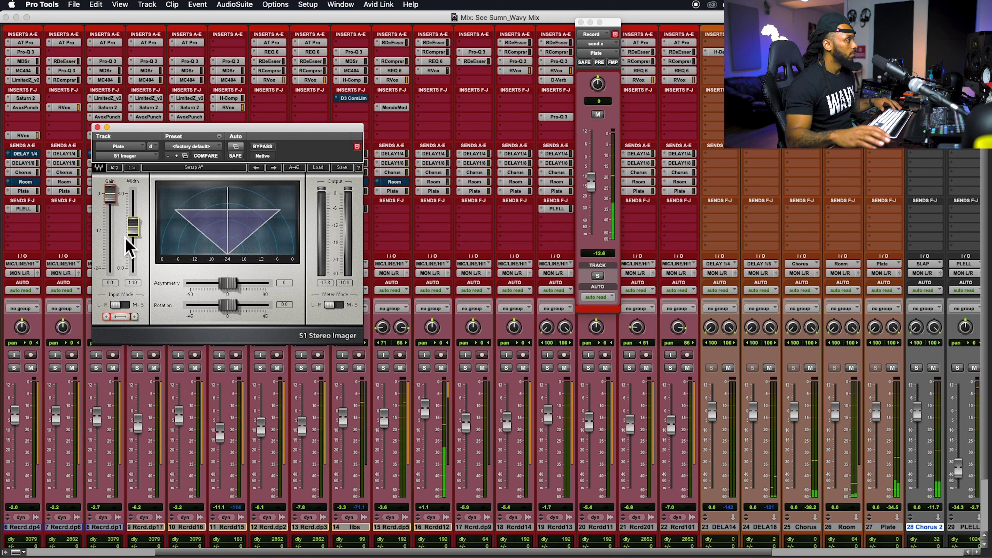
click(97, 127)
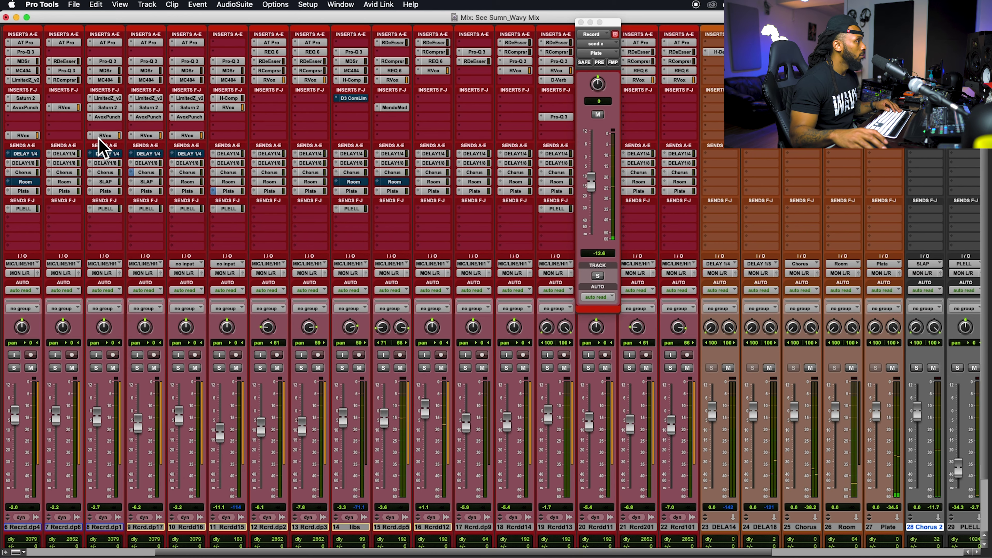
scroll(61, 204, left, 5)
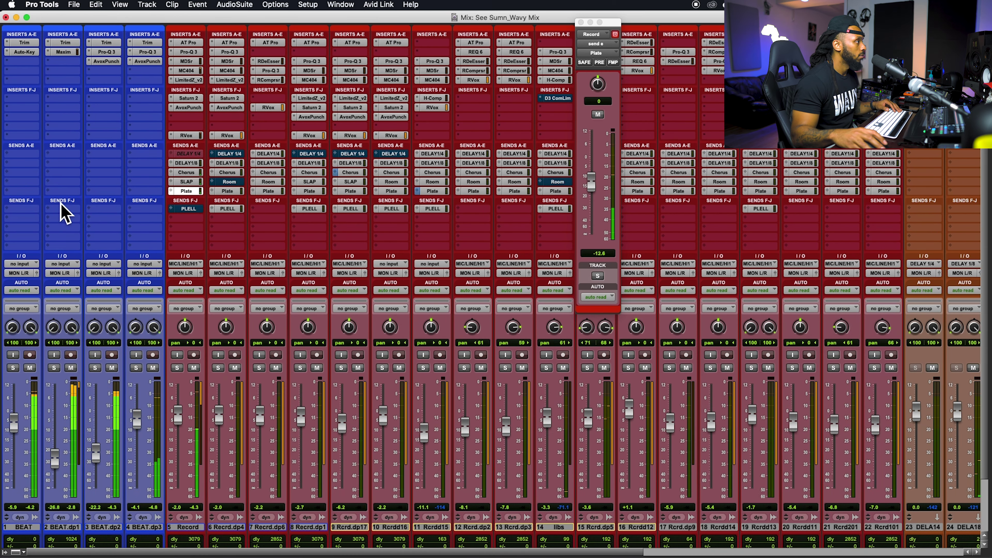
key(super+s)
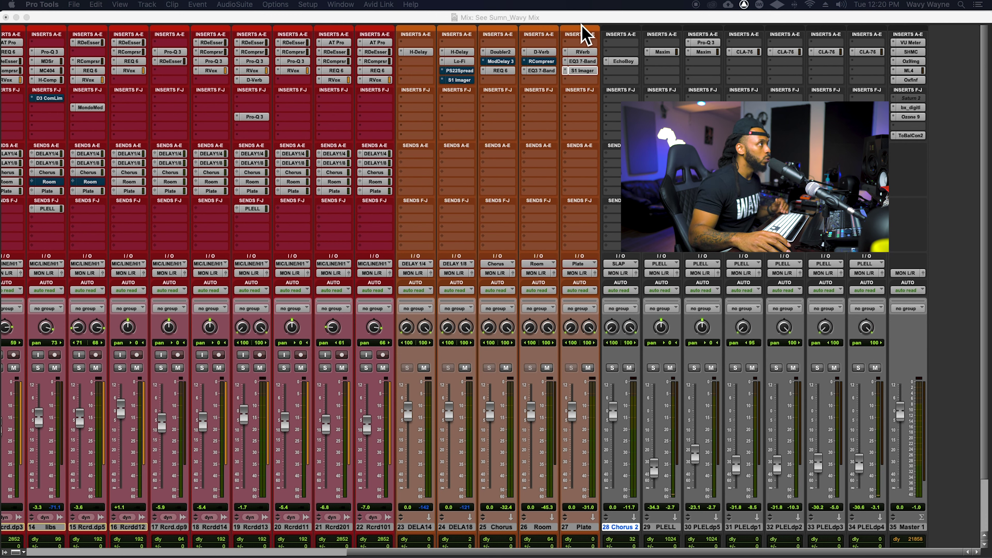
Compare the vocal tracks' PLELL sends with the PLELL aux tracks during playback.
click(588, 27)
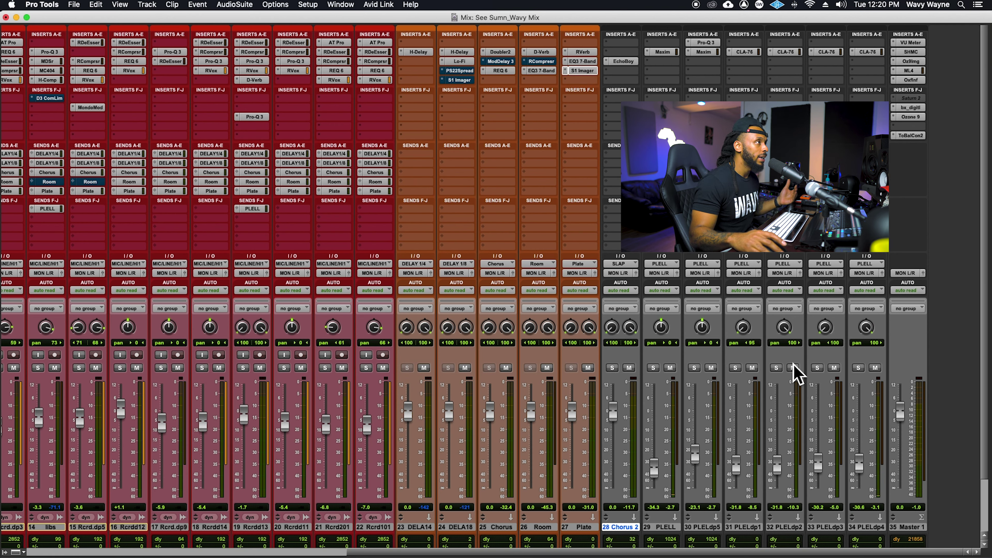
scroll(191, 219, left, 15)
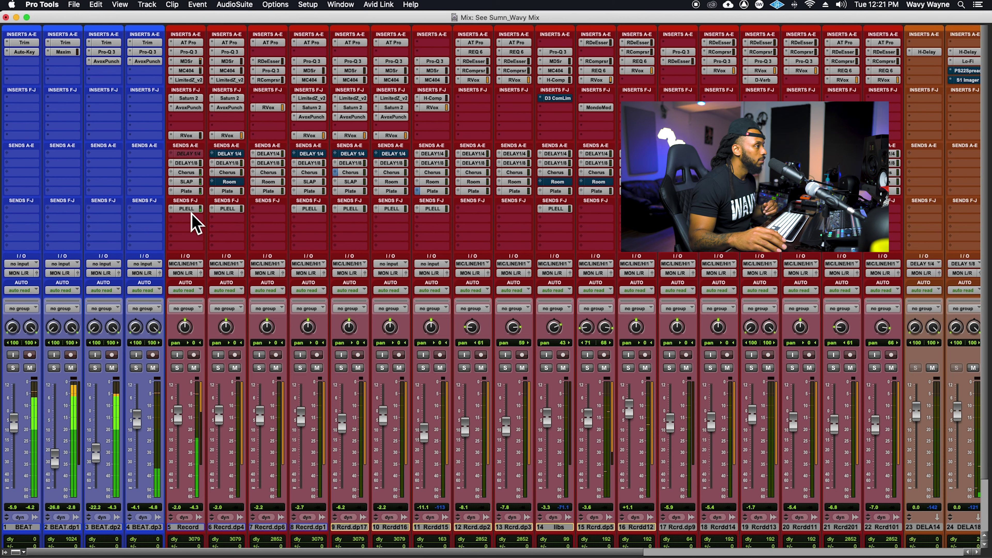
scroll(309, 257, right, 10)
scroll(305, 258, left, 2)
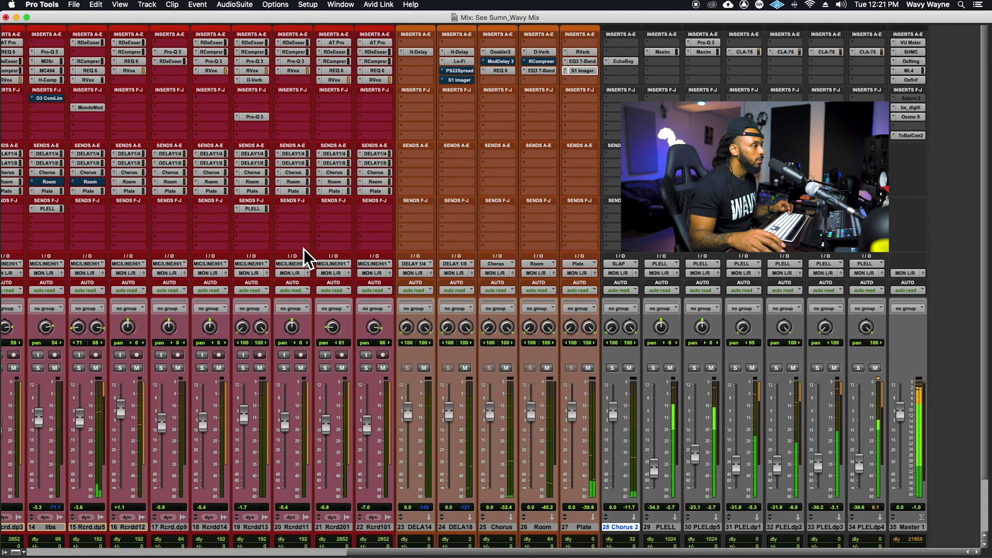
scroll(293, 252, left, 8)
key(space)
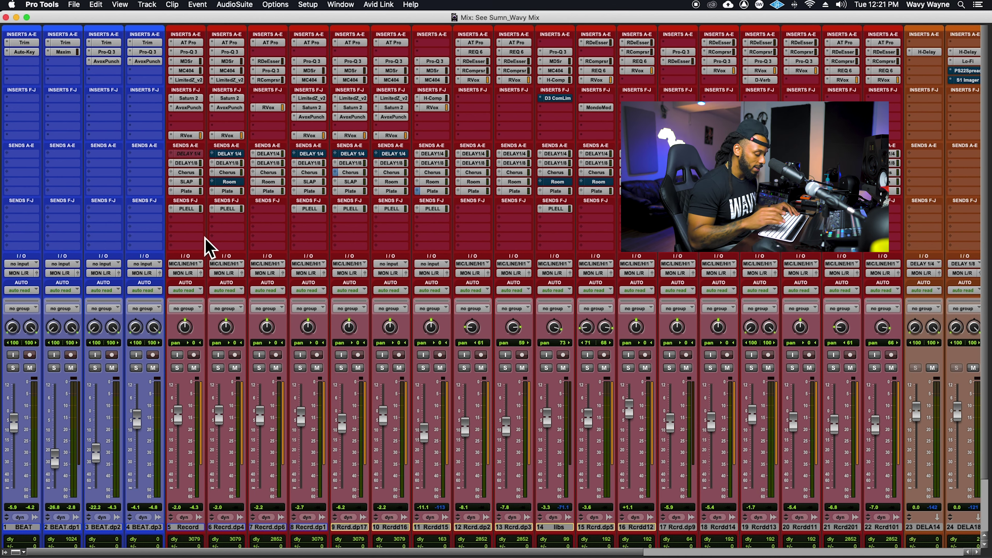
Start playback around bar 10 at the doubled vocal clips and select tracks 12 and 13 in the mixer.
key(super+equal)
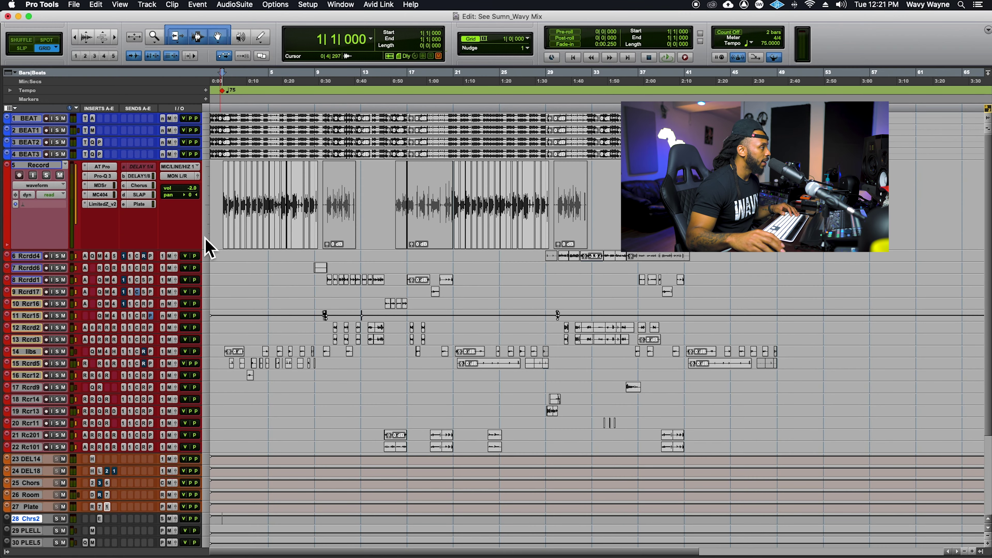
click(344, 336)
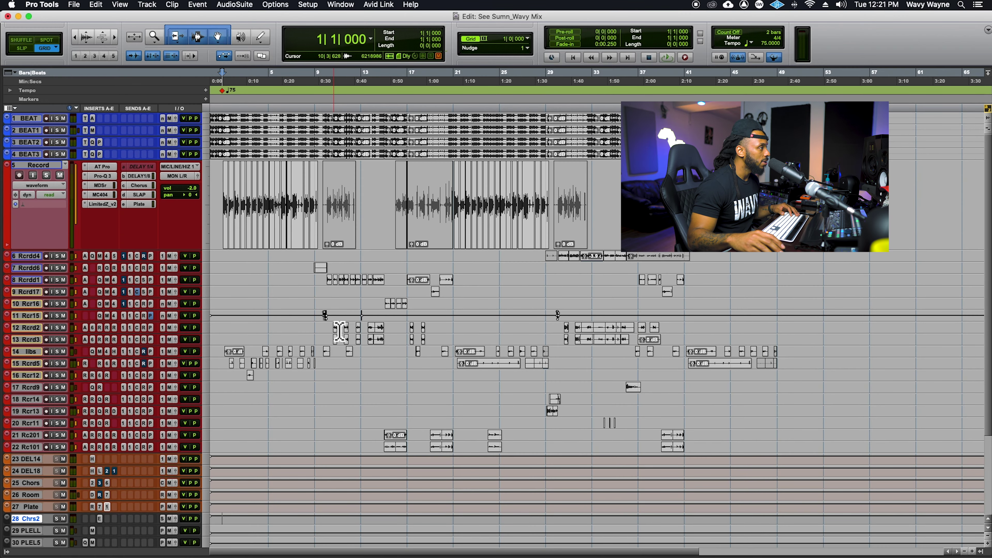
key(super+equal)
key(space)
shift+click(514, 528)
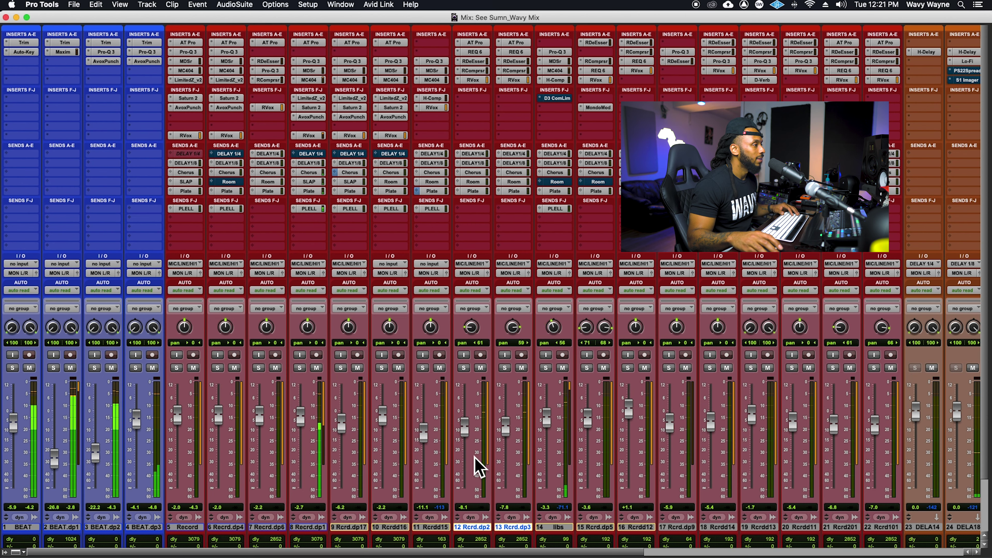
Compare playback with the libs track muted and unmuted, and stop the transport.
click(562, 368)
click(564, 369)
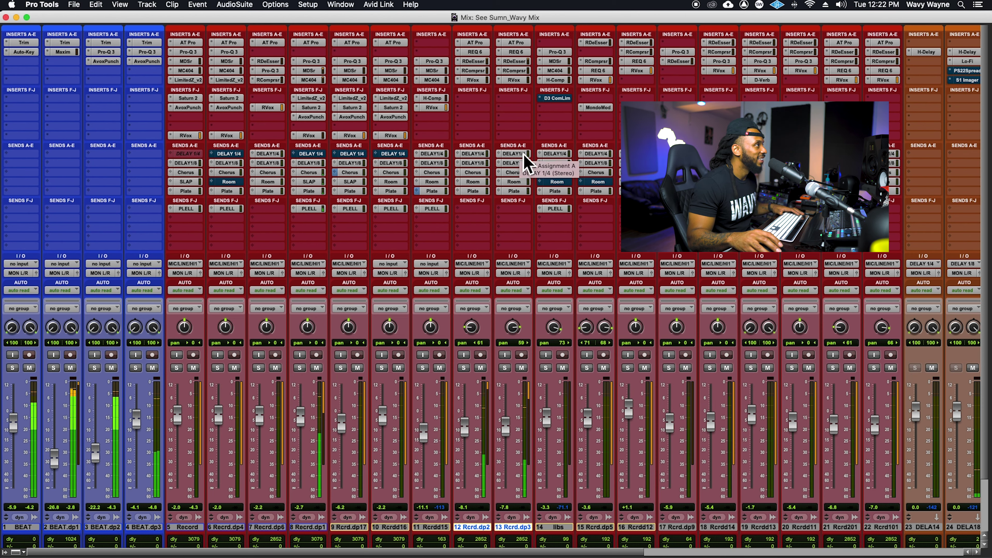
key(space)
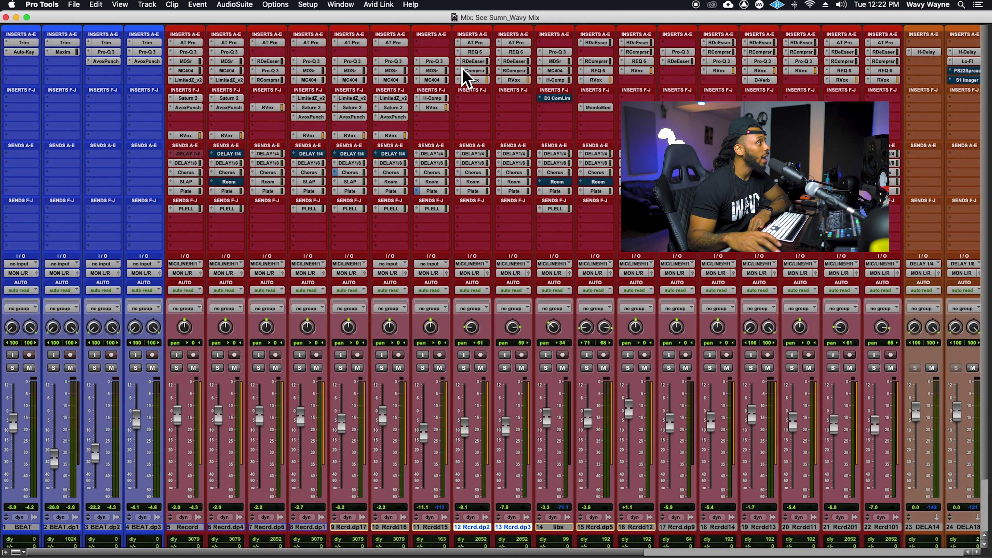
Review the REQ 6 and RDeEsser settings on Record.dup2 and Record.dup3, plus RCompressor and RVox on Record.dup2.
click(486, 52)
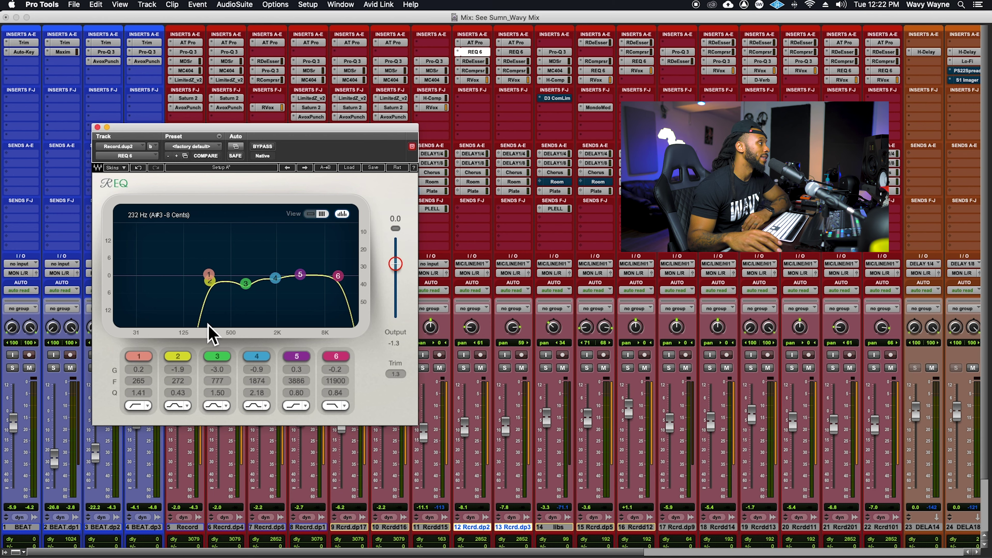
click(516, 52)
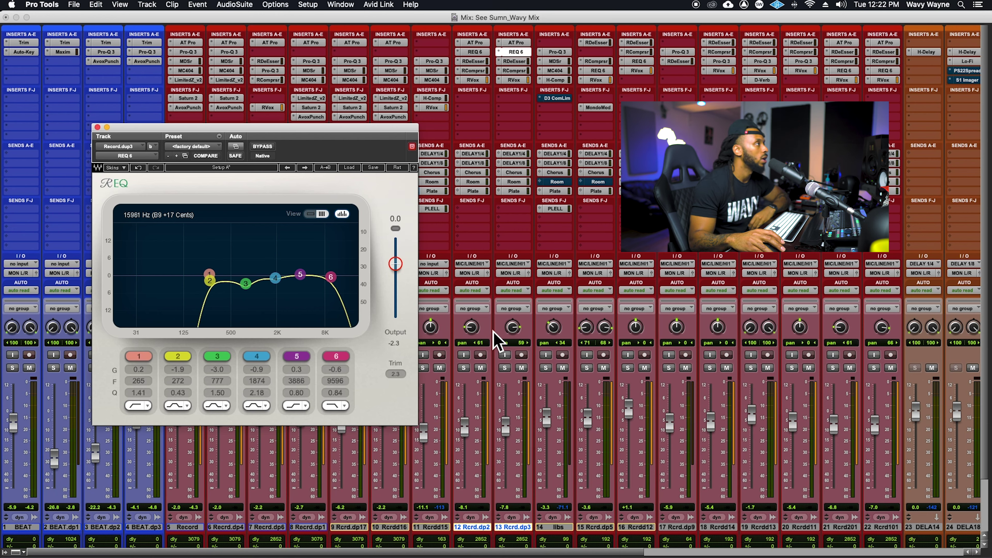
click(473, 61)
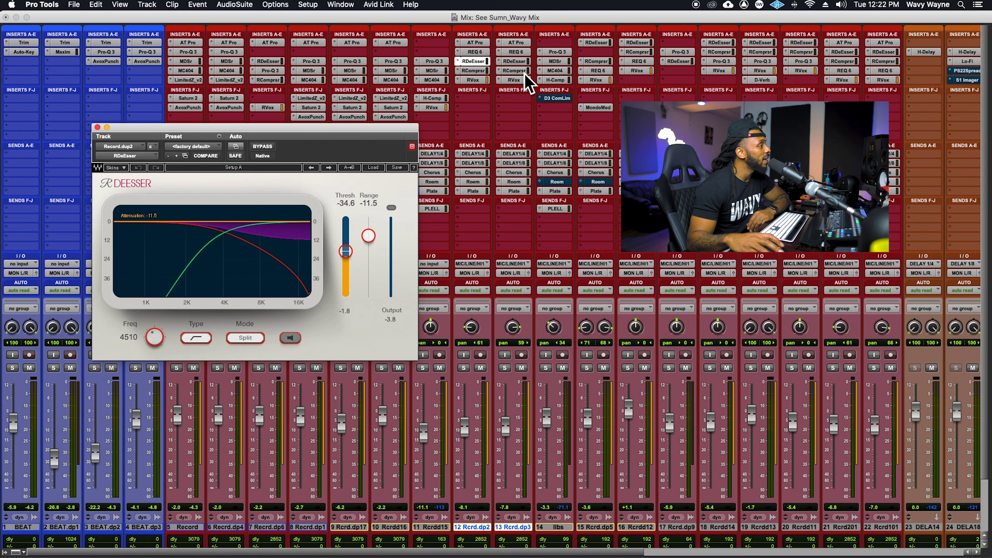
click(523, 62)
click(522, 62)
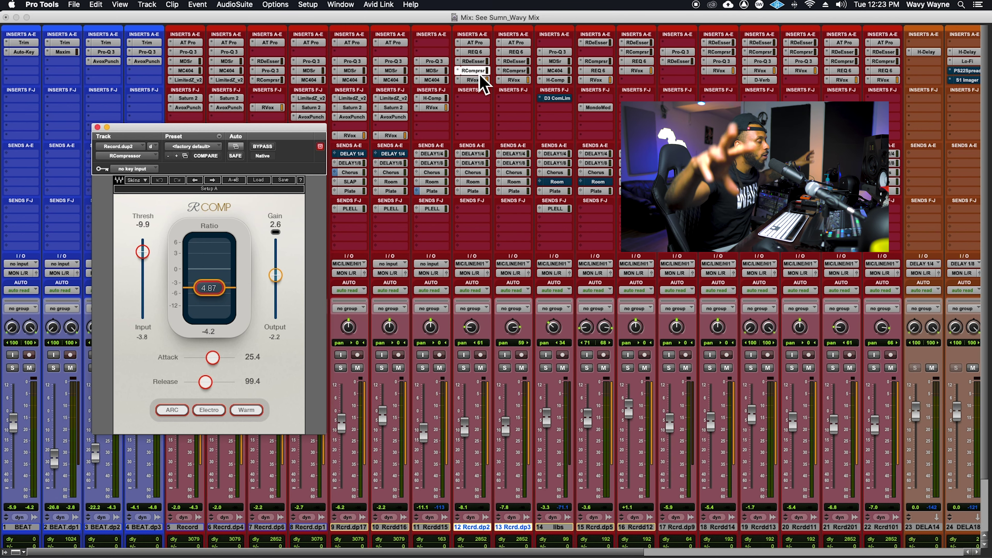
click(480, 78)
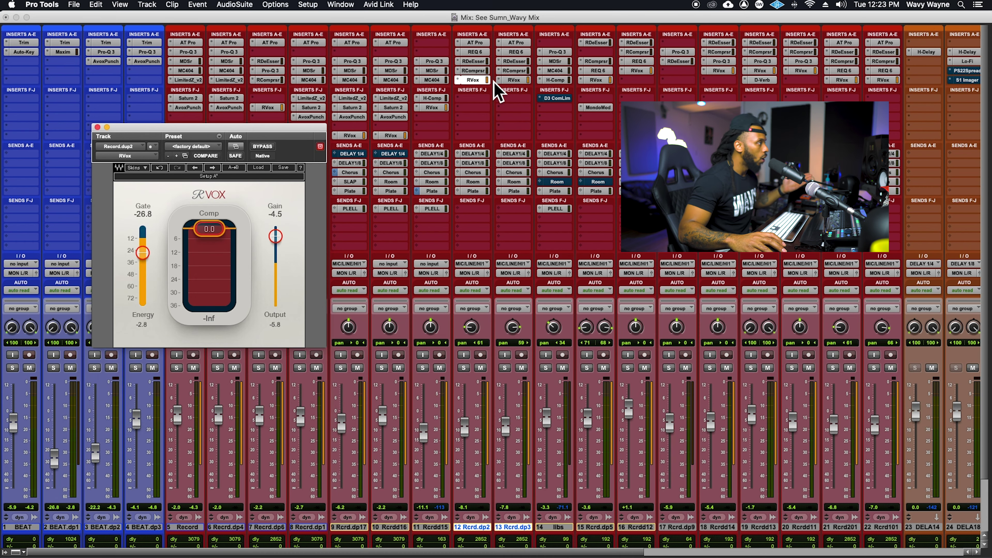
click(480, 89)
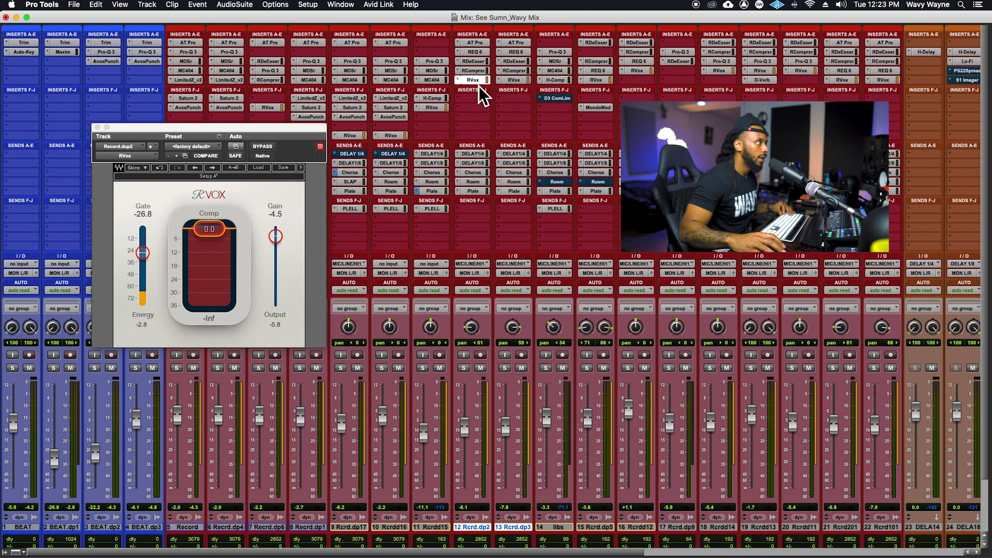
click(479, 81)
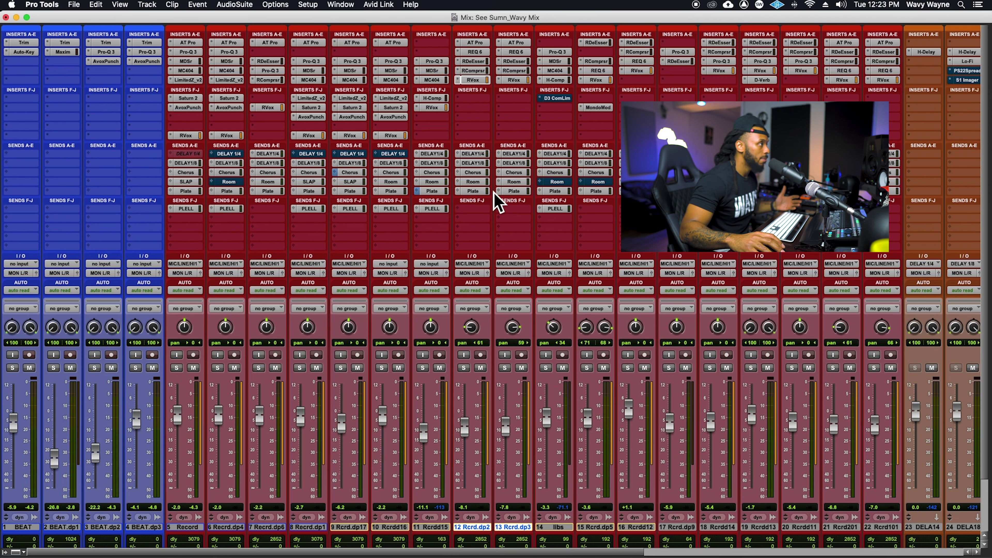
Check the DELAY 1/4, DELAY 1/8, Room and Plate send levels on Record.dup2.
click(480, 154)
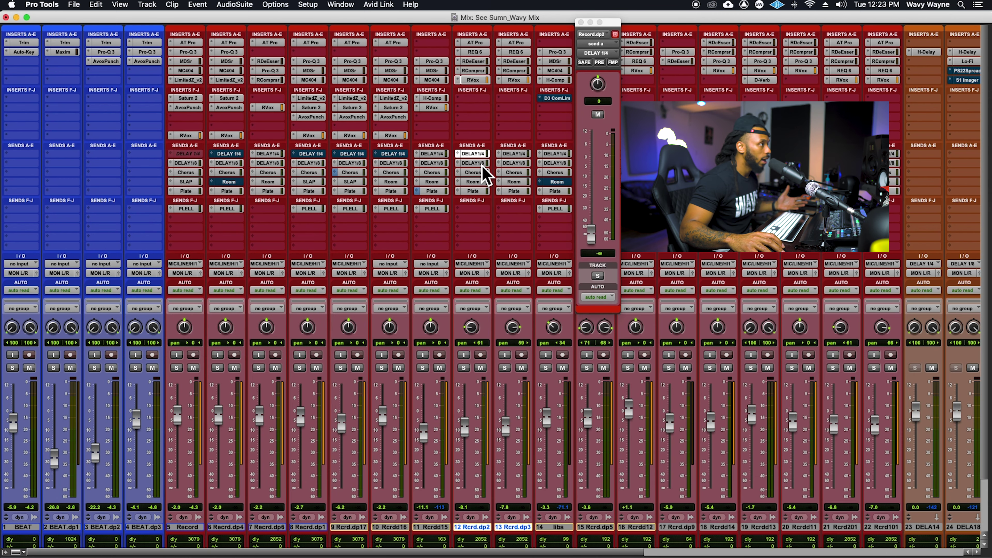
click(481, 172)
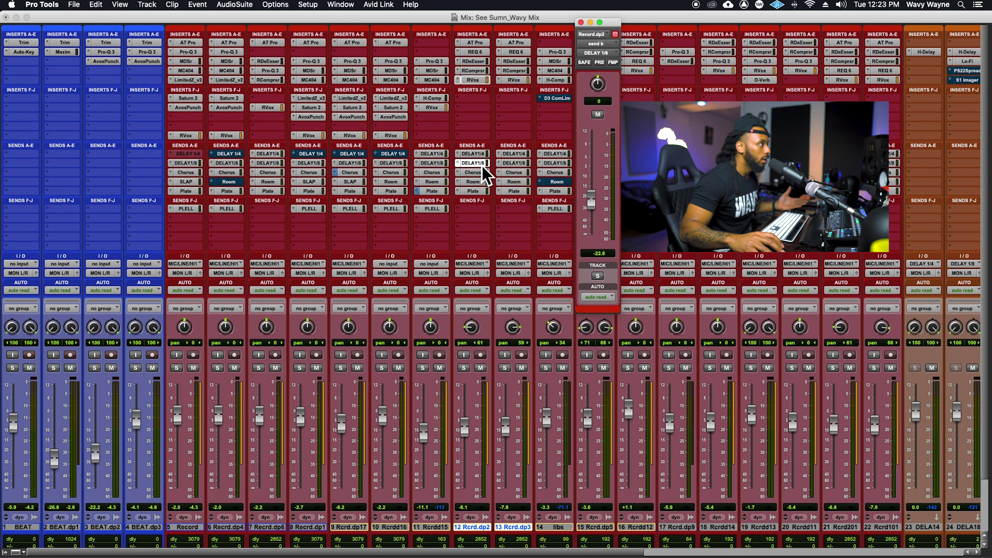
click(485, 182)
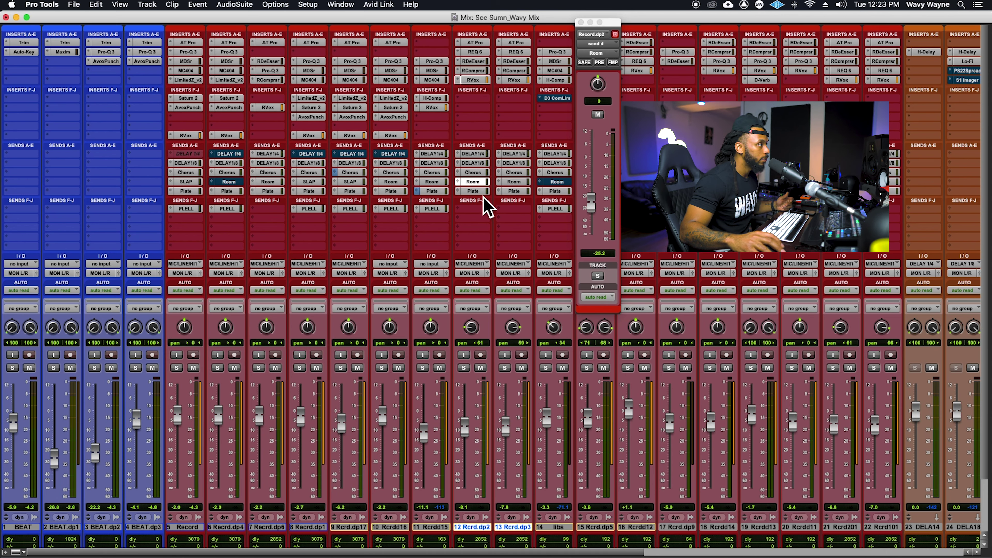
click(483, 194)
click(483, 194)
Audition the background vocals in the mix, dismissing the playback error, and stop the transport.
key(space)
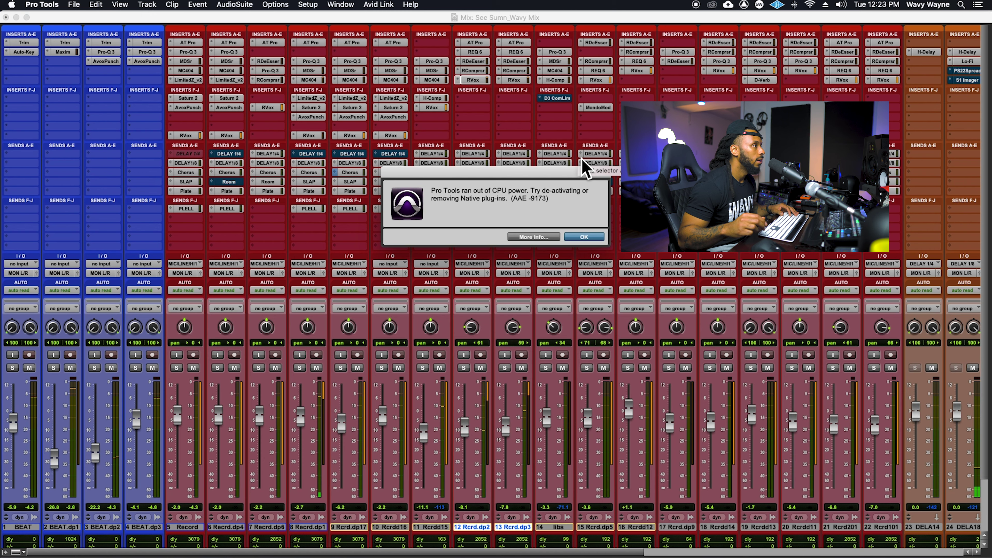
key(Return)
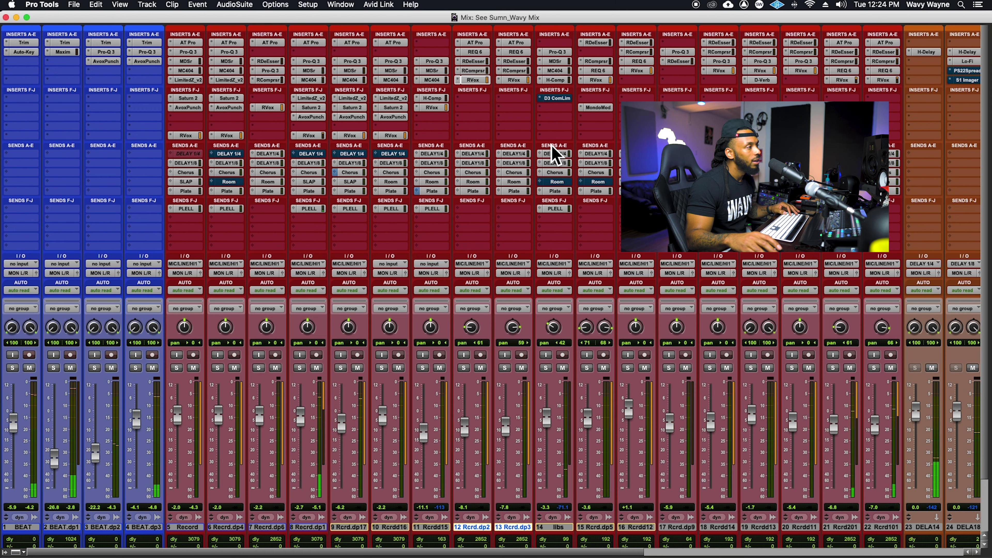
key(space)
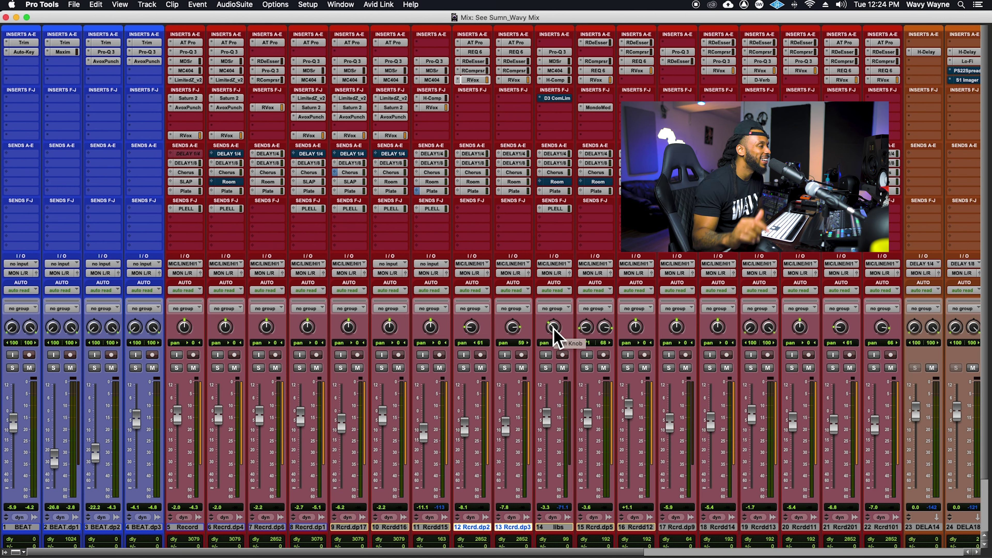
Enable the reference in Ozone 9 on Master 1 and select section D of the Captain Hook track.
scroll(552, 41, right, 10)
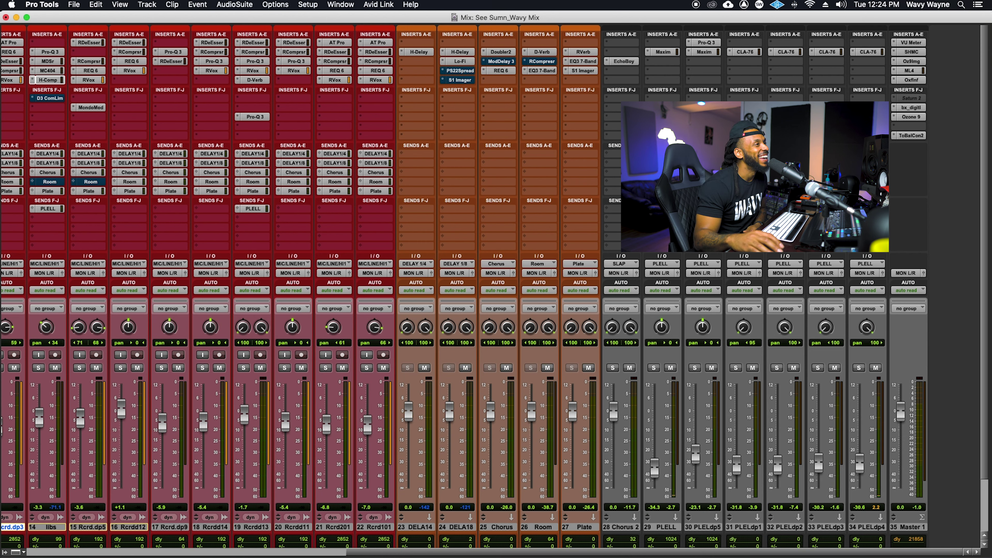
click(914, 117)
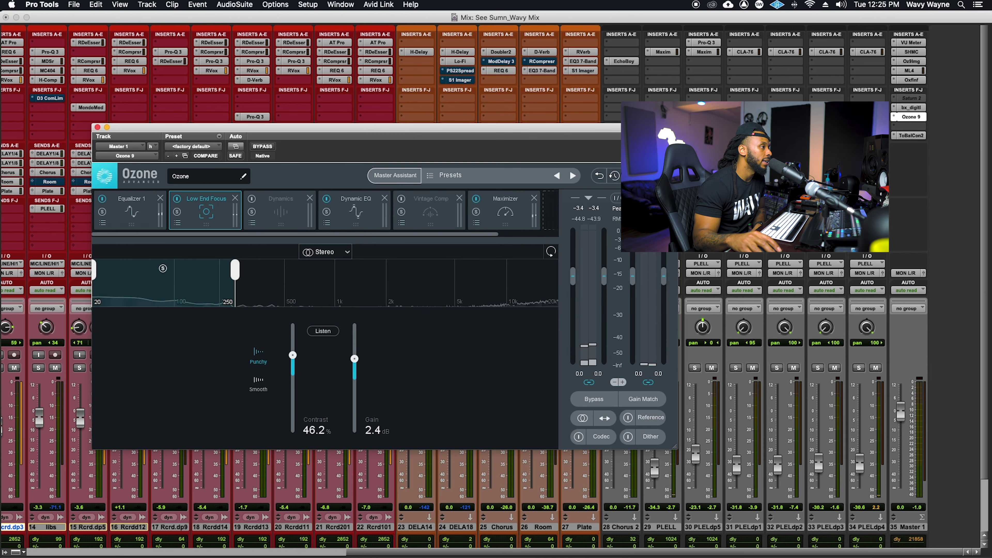
click(629, 418)
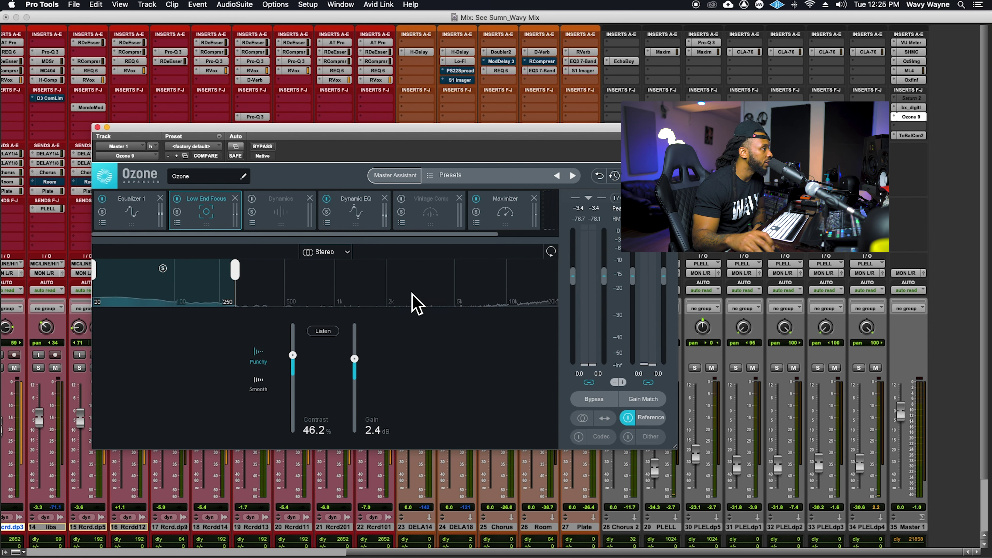
click(652, 417)
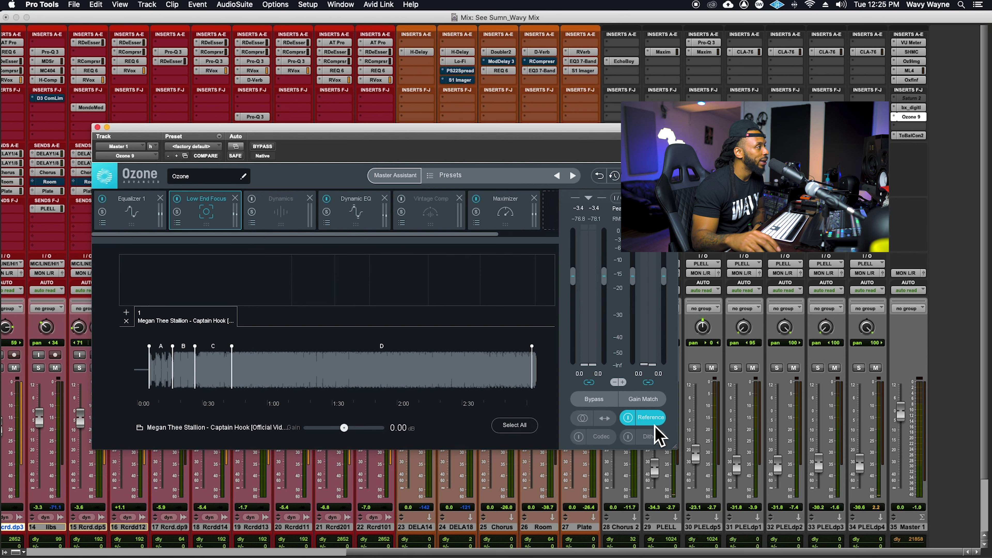
click(336, 362)
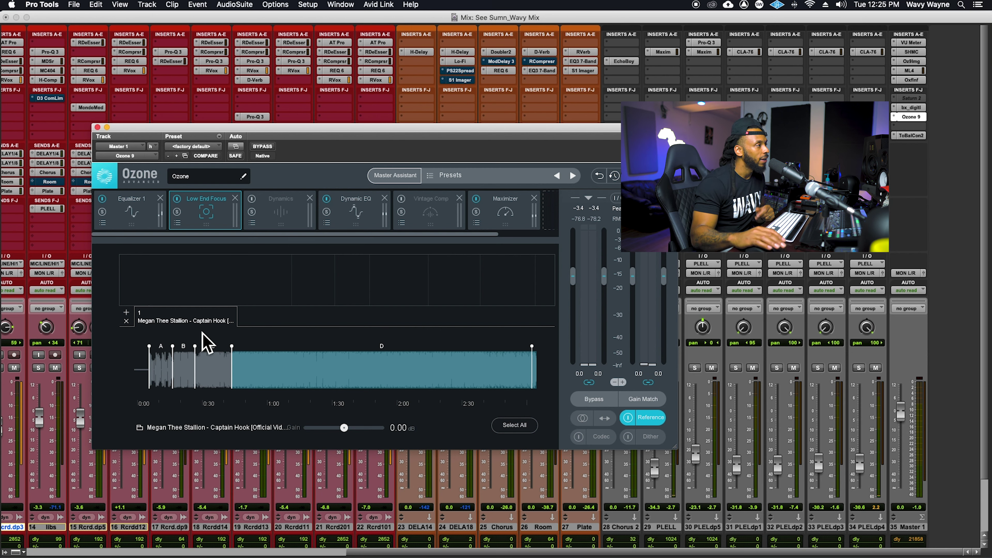
click(97, 128)
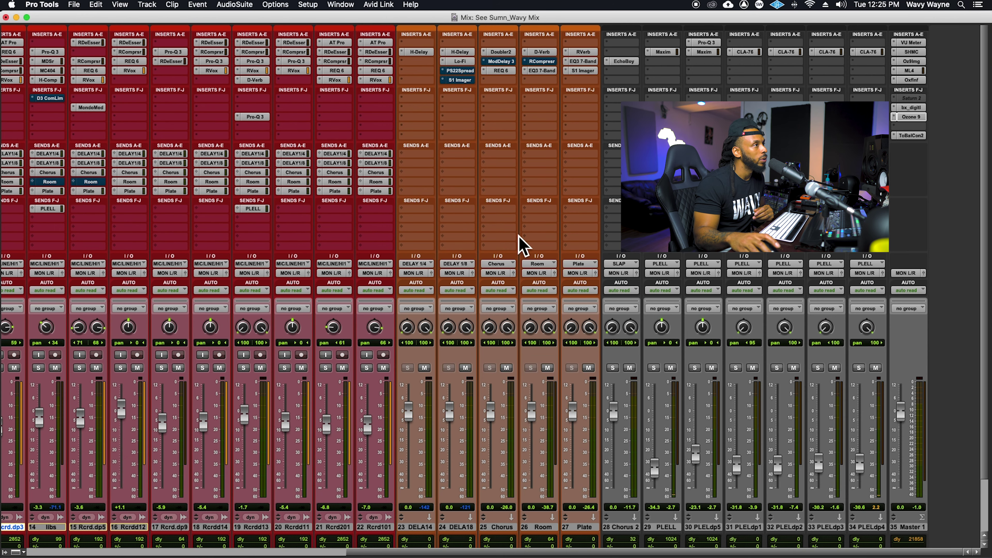